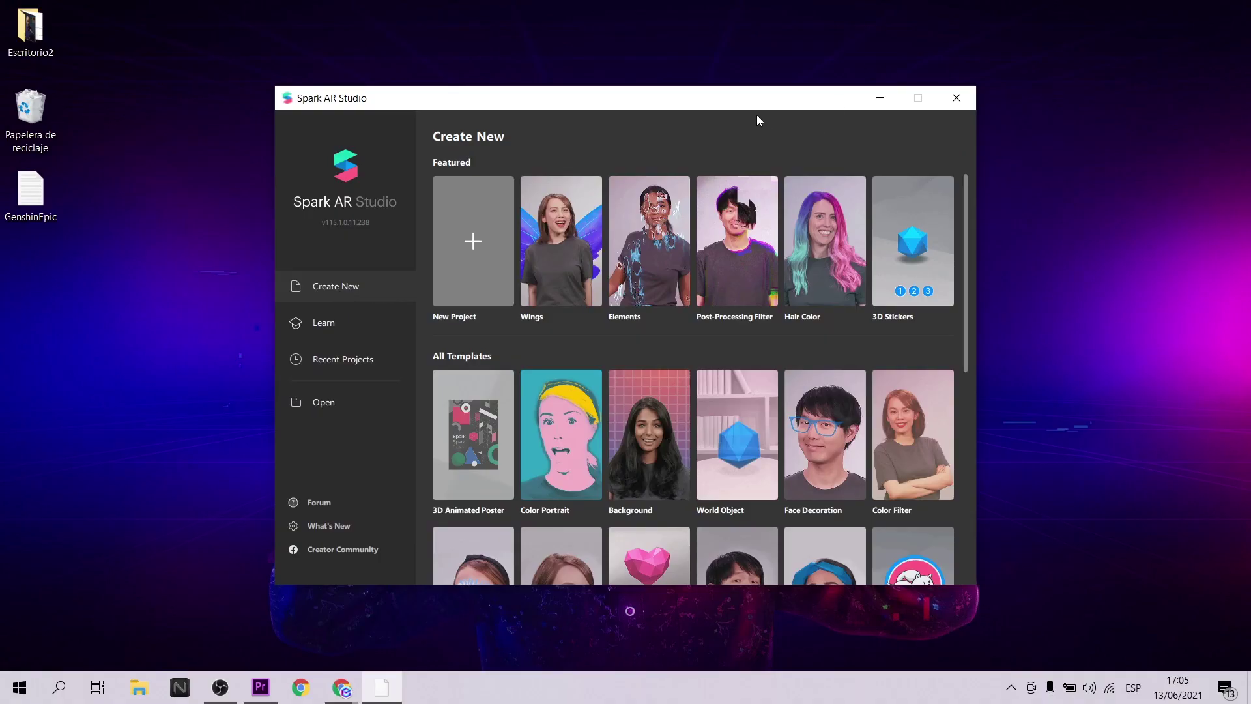
# - Create a blank project and confirm Facebook and Instagram with the Camera option as its target platforms
pyautogui.click(466, 236)
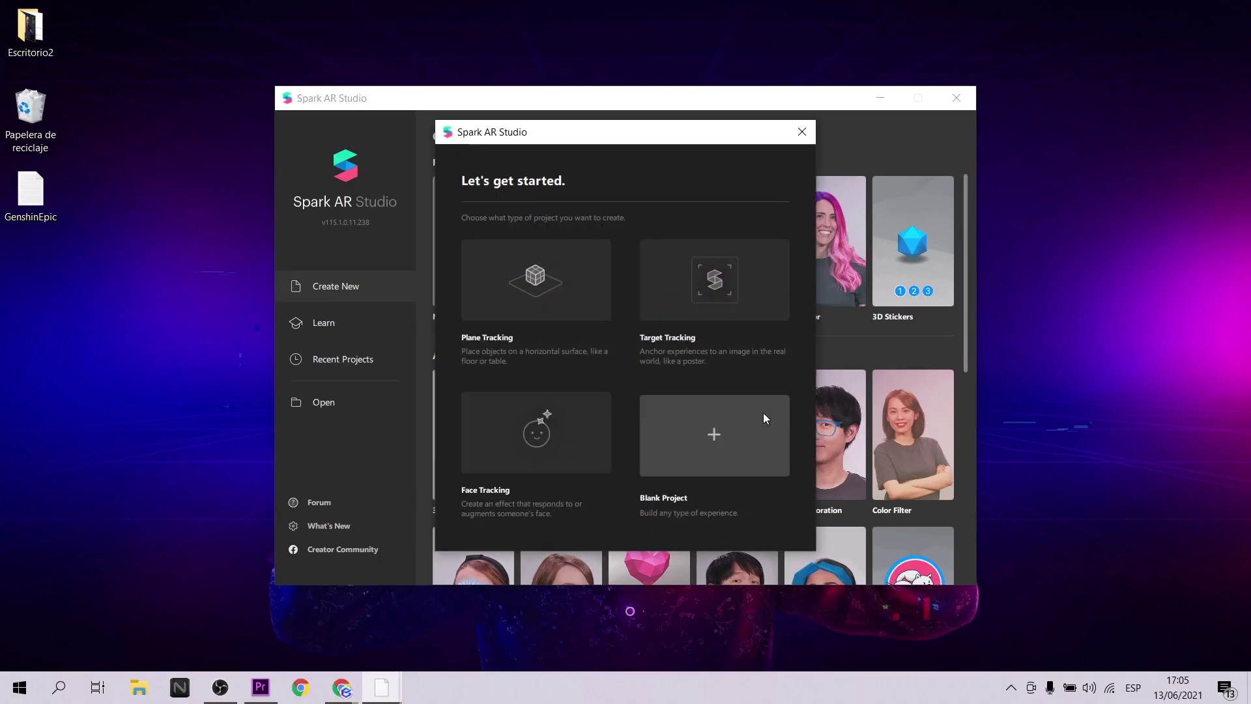
pyautogui.click(763, 414)
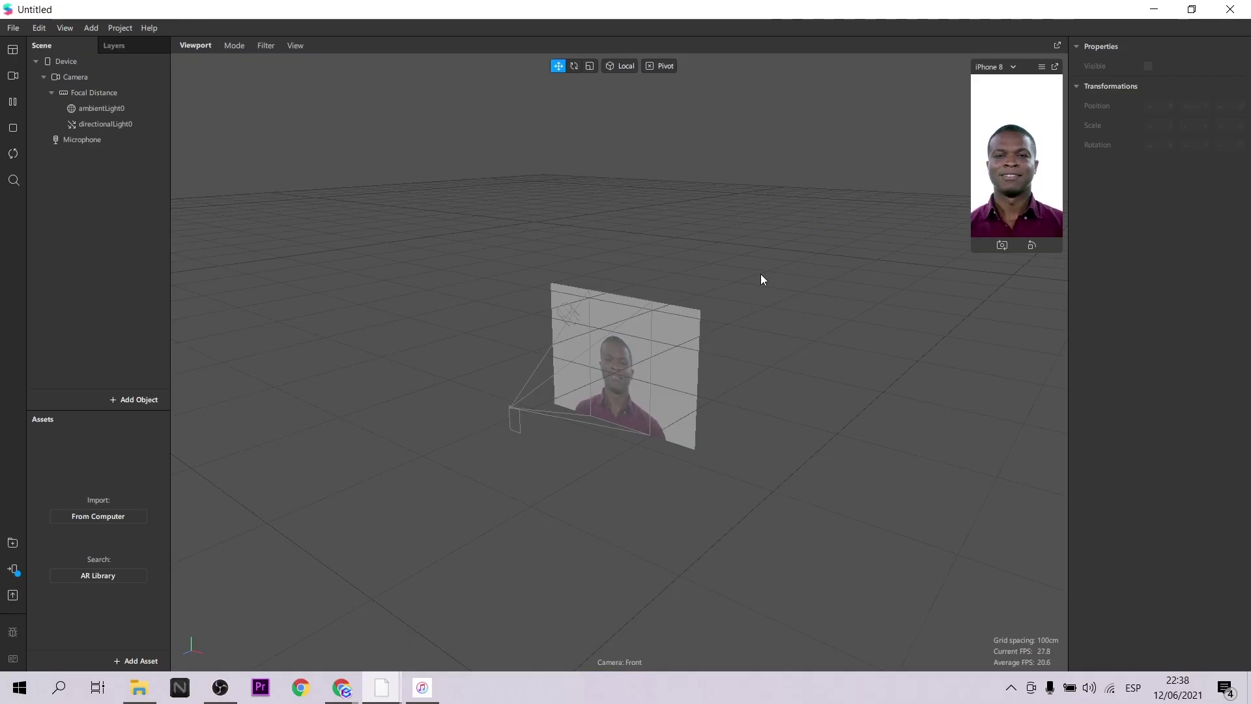
pyautogui.click(119, 28)
pyautogui.click(125, 47)
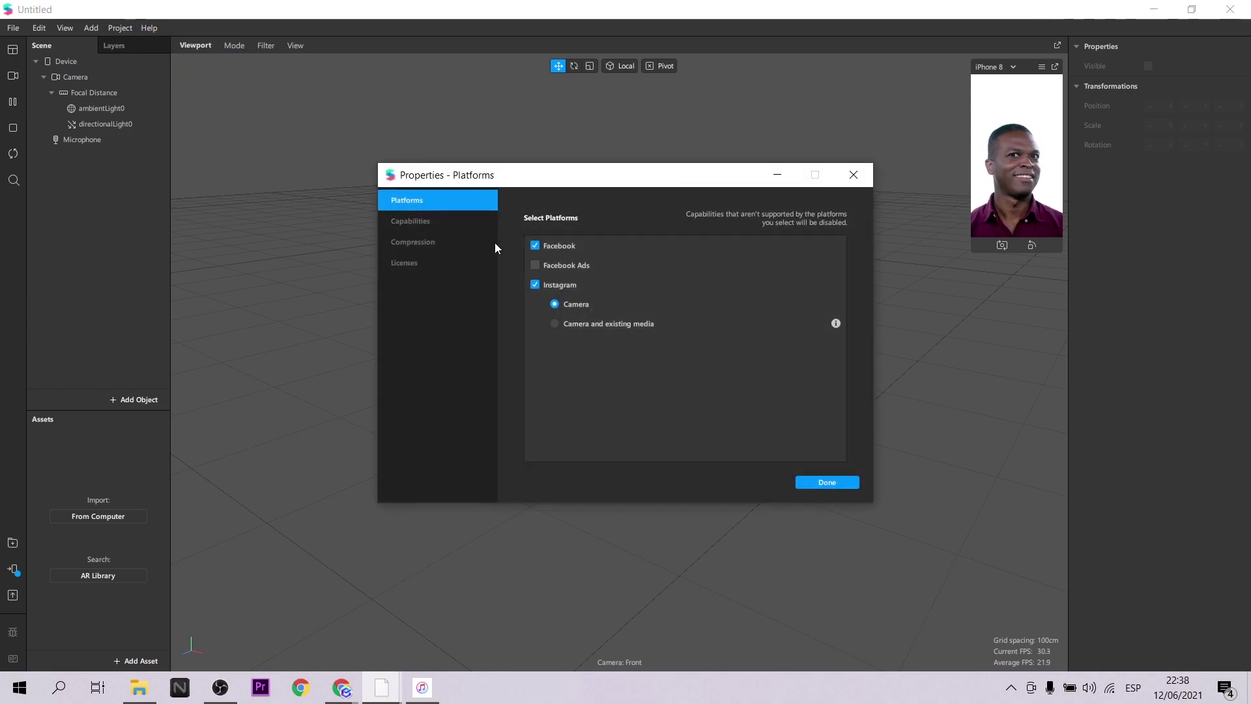
pyautogui.click(822, 481)
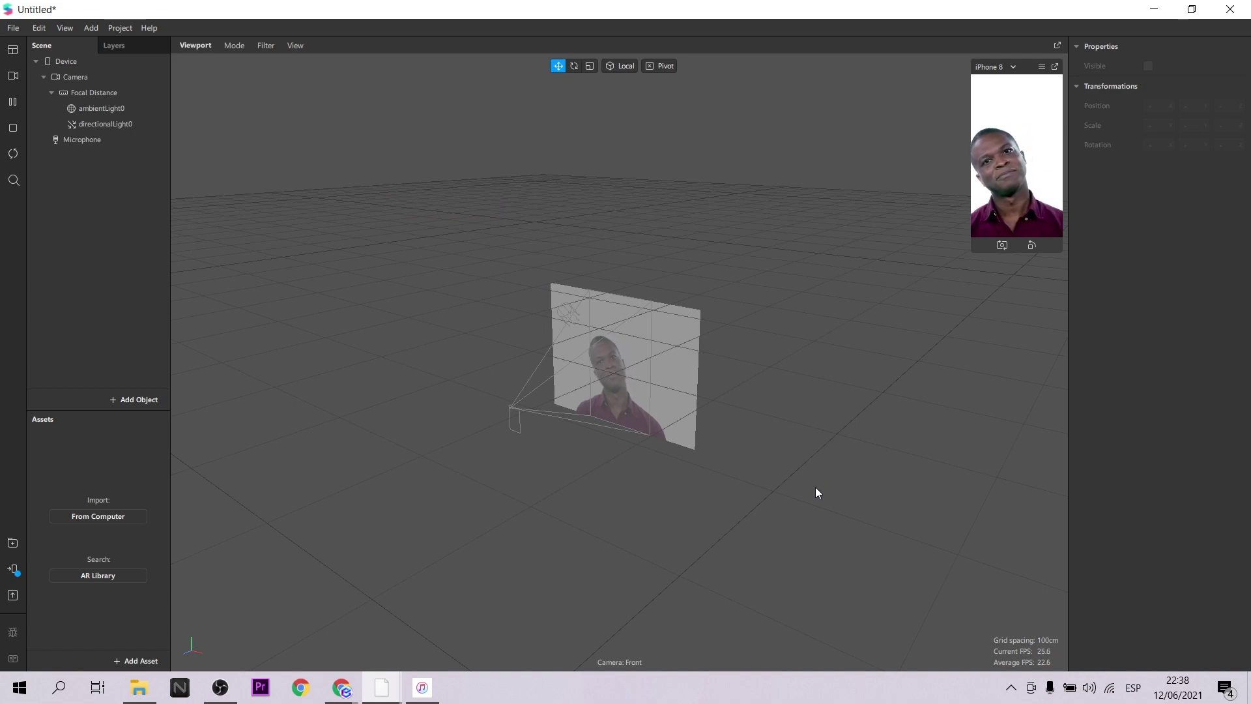
# - Switch the preview to the last real-time simulation video, the man in the patterned blue shirt, and enlarge the simulator
pyautogui.click(13, 76)
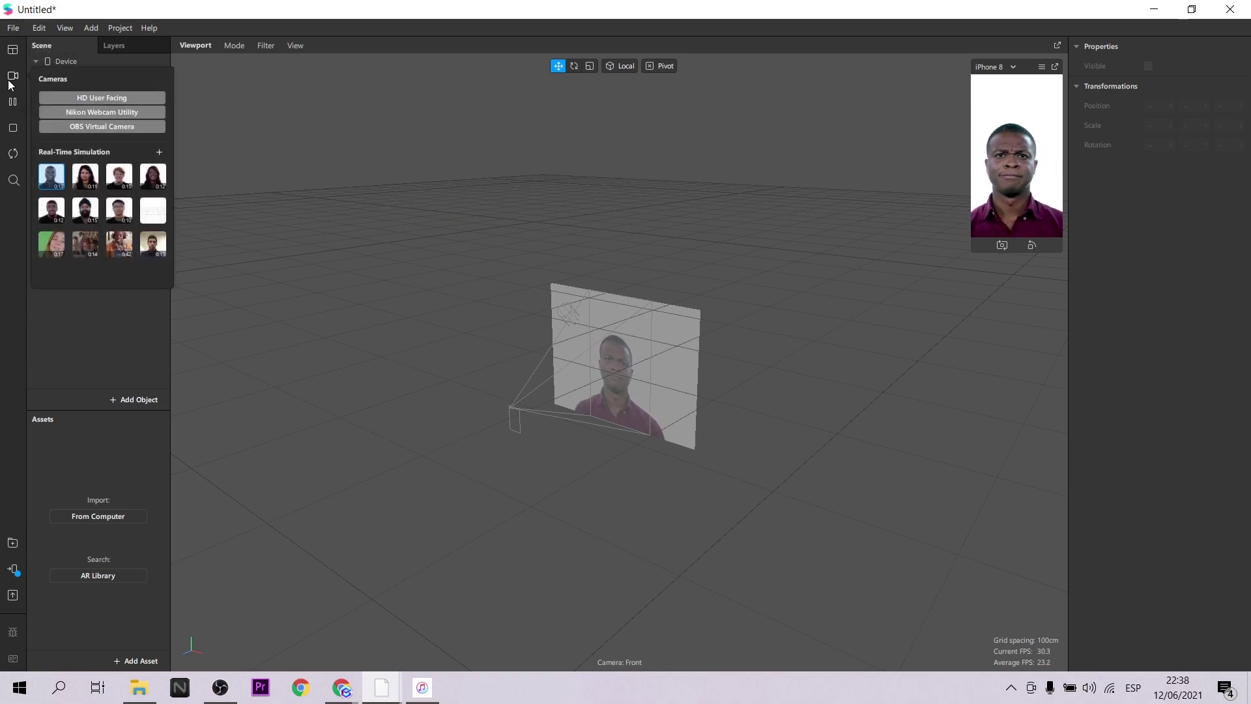
pyautogui.click(153, 244)
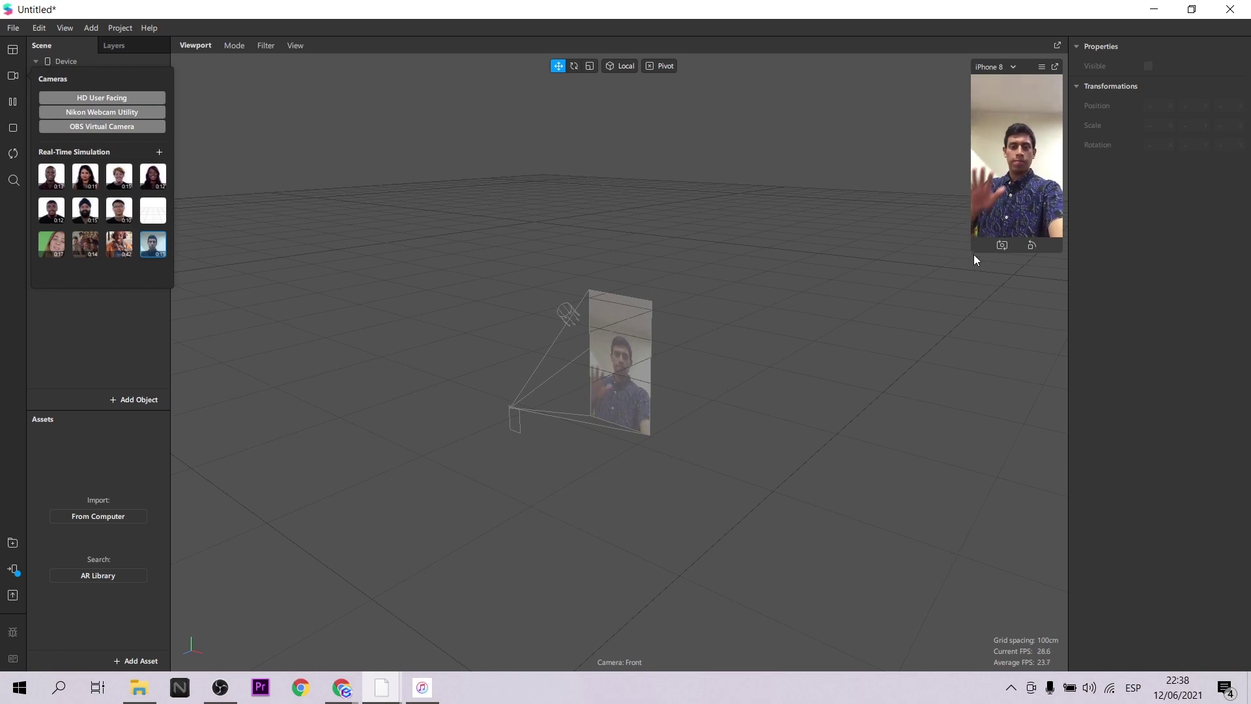
pyautogui.moveTo(971, 252); pyautogui.dragTo(871, 365)
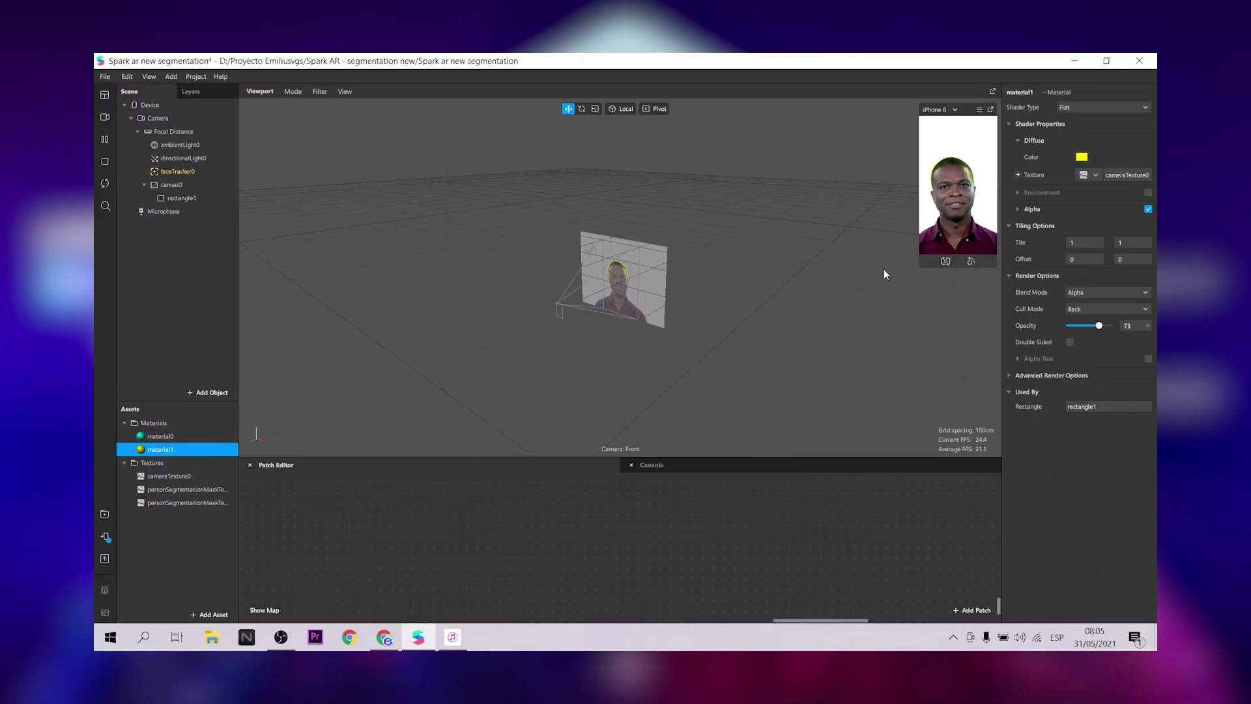
# - Turn off the Alpha option of material1, the yellow material applied to rectangle1
pyautogui.click(1148, 209)
pyautogui.click(179, 198)
pyautogui.click(156, 449)
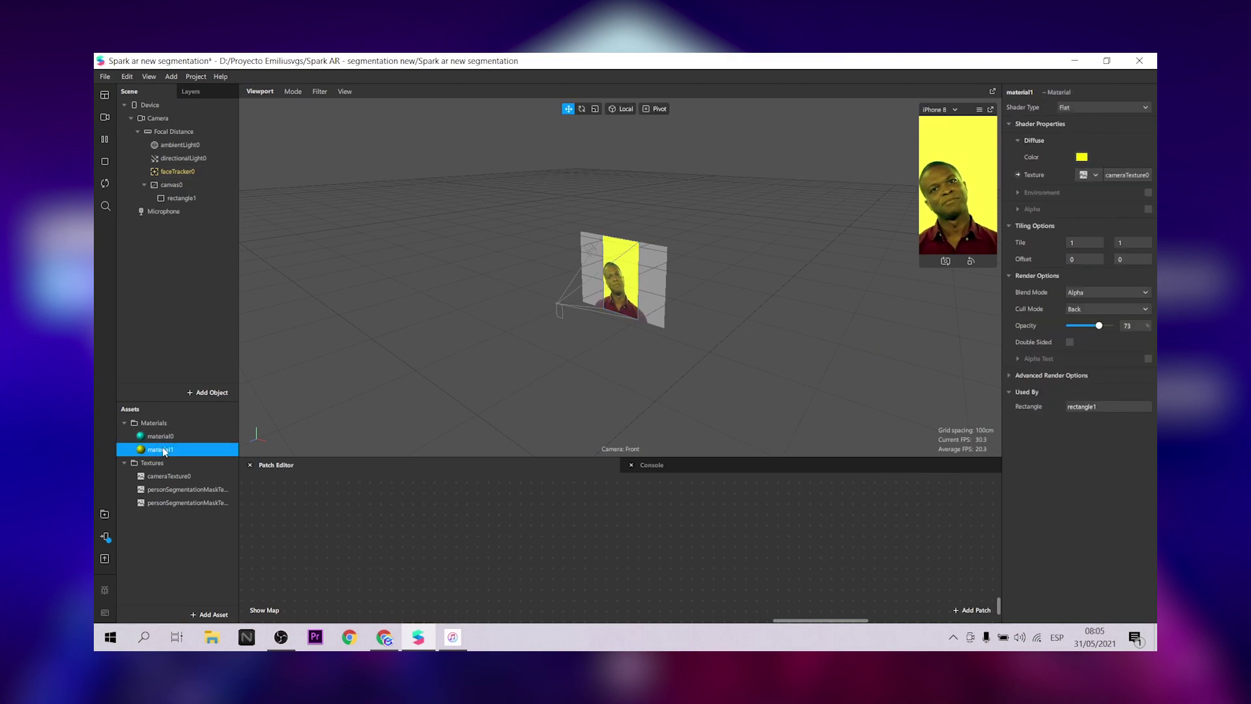
# - Widen the scene and assets area and add a third Person segmentation mask texture to the camera
pyautogui.moveTo(239, 362); pyautogui.dragTo(302, 367)
pyautogui.click(213, 490)
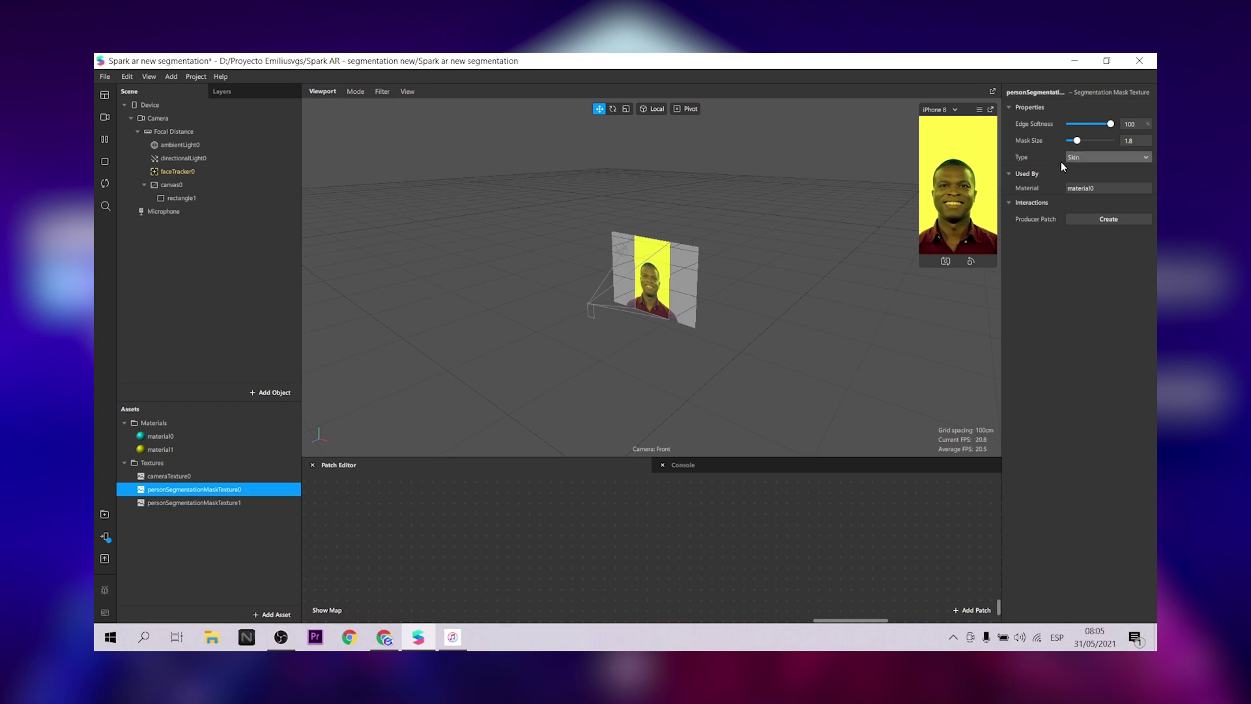
pyautogui.click(287, 502)
pyautogui.click(199, 118)
pyautogui.click(1108, 196)
pyautogui.click(1095, 240)
# - Add the person segmentation mask textures to the Patch Editor as patches stacked in a column
pyautogui.click(194, 489)
pyautogui.moveTo(210, 495); pyautogui.dragTo(394, 574)
pyautogui.moveTo(195, 516); pyautogui.dragTo(421, 604)
pyautogui.scroll(-1, 538, 550)
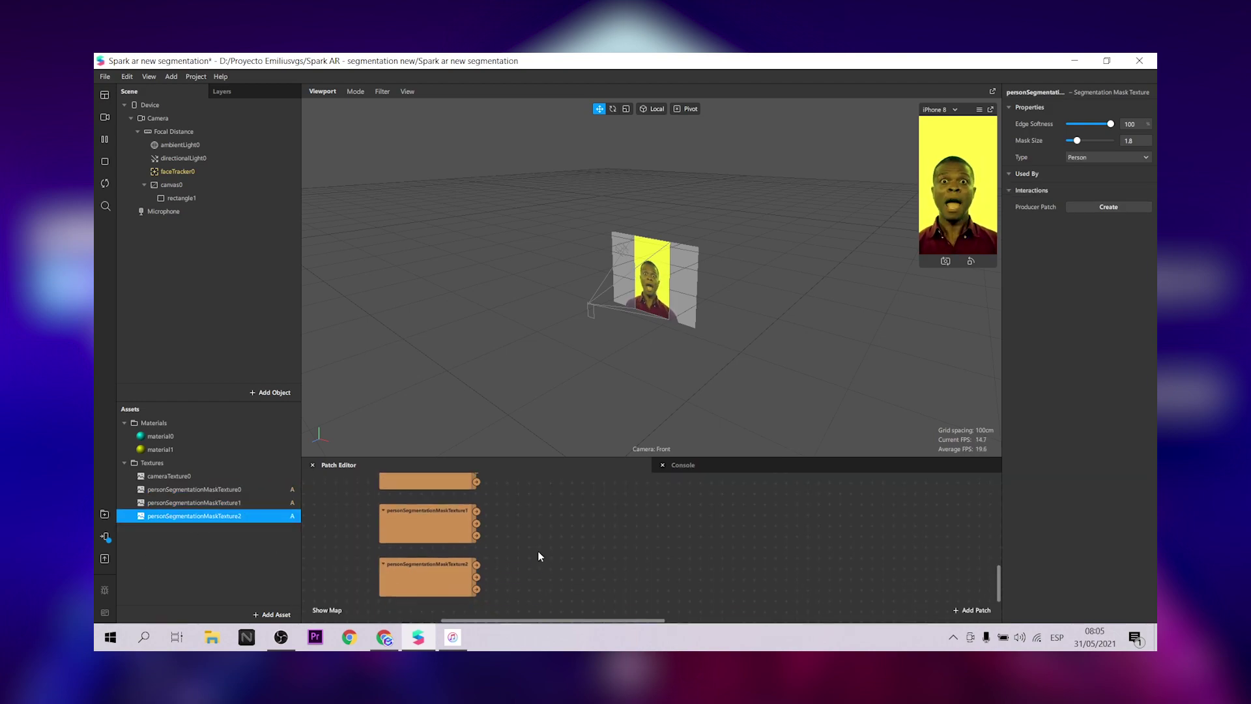
# - Add a Mix patch beside the segmentation mask texture patches
pyautogui.rightClick(538, 550)
pyautogui.write('mix')
pyautogui.press('Return')
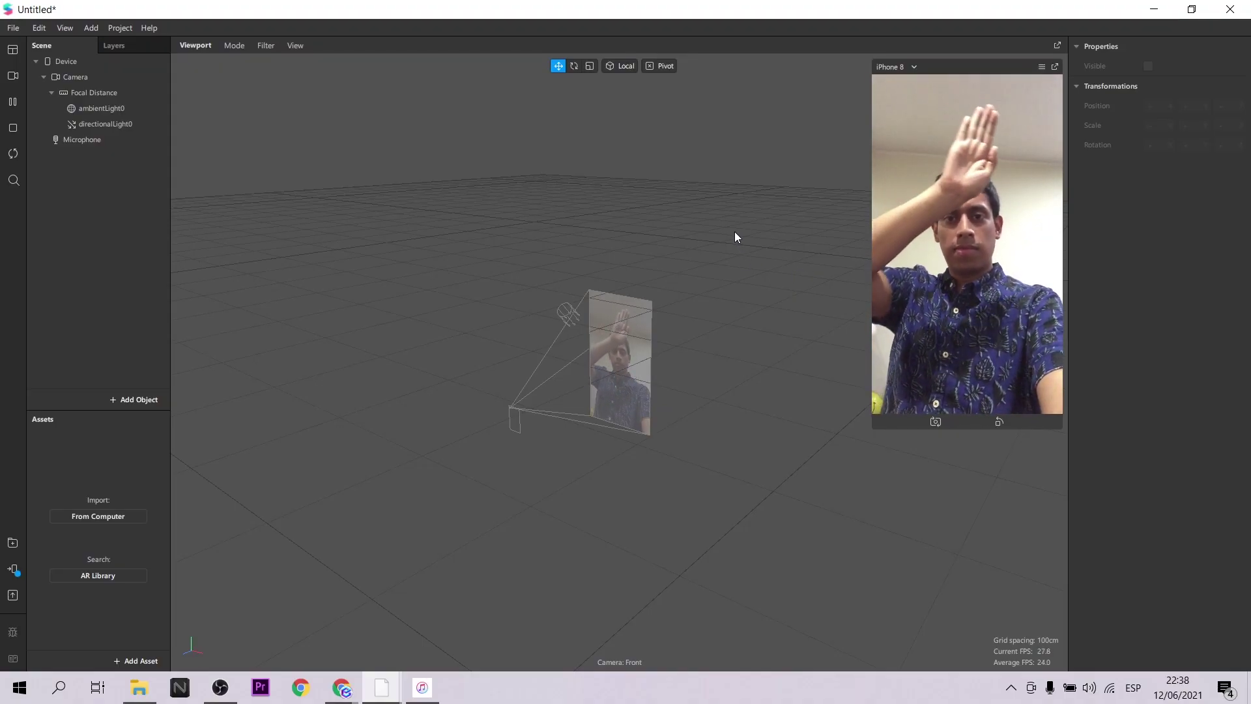
# - Extract the camera's texture and add two Person segmentation masks to the camera
pyautogui.click(104, 81)
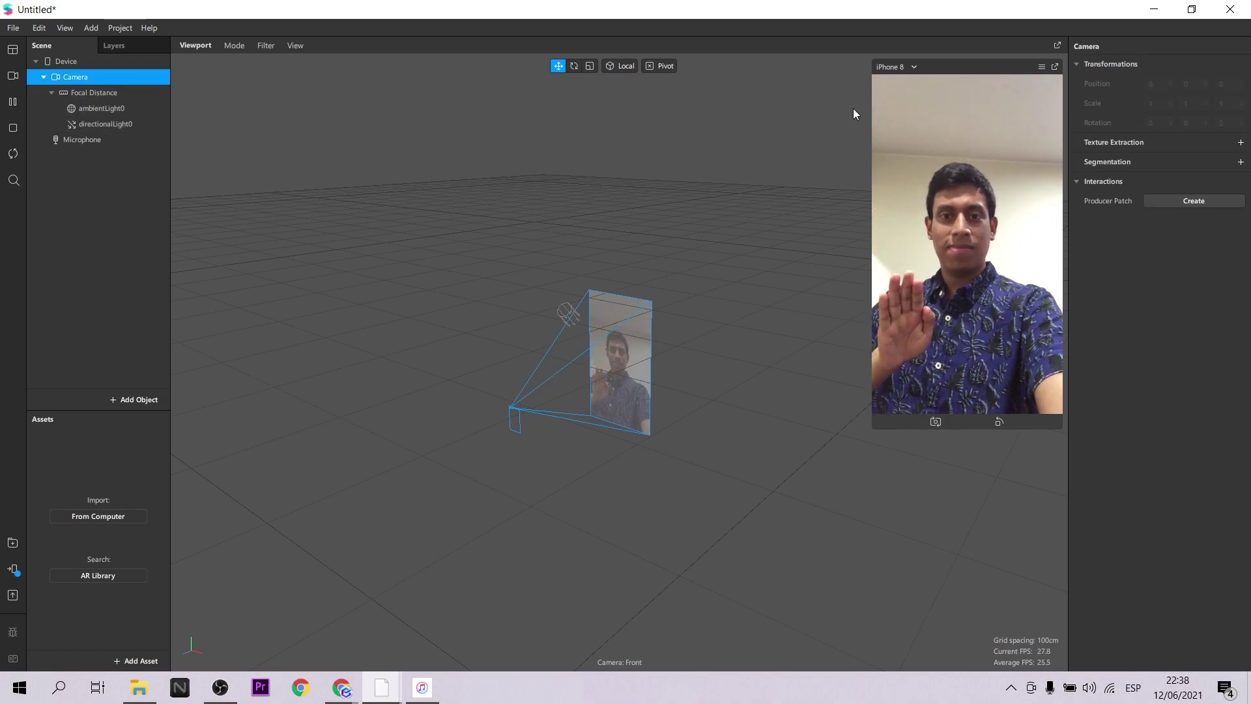
pyautogui.click(1240, 142)
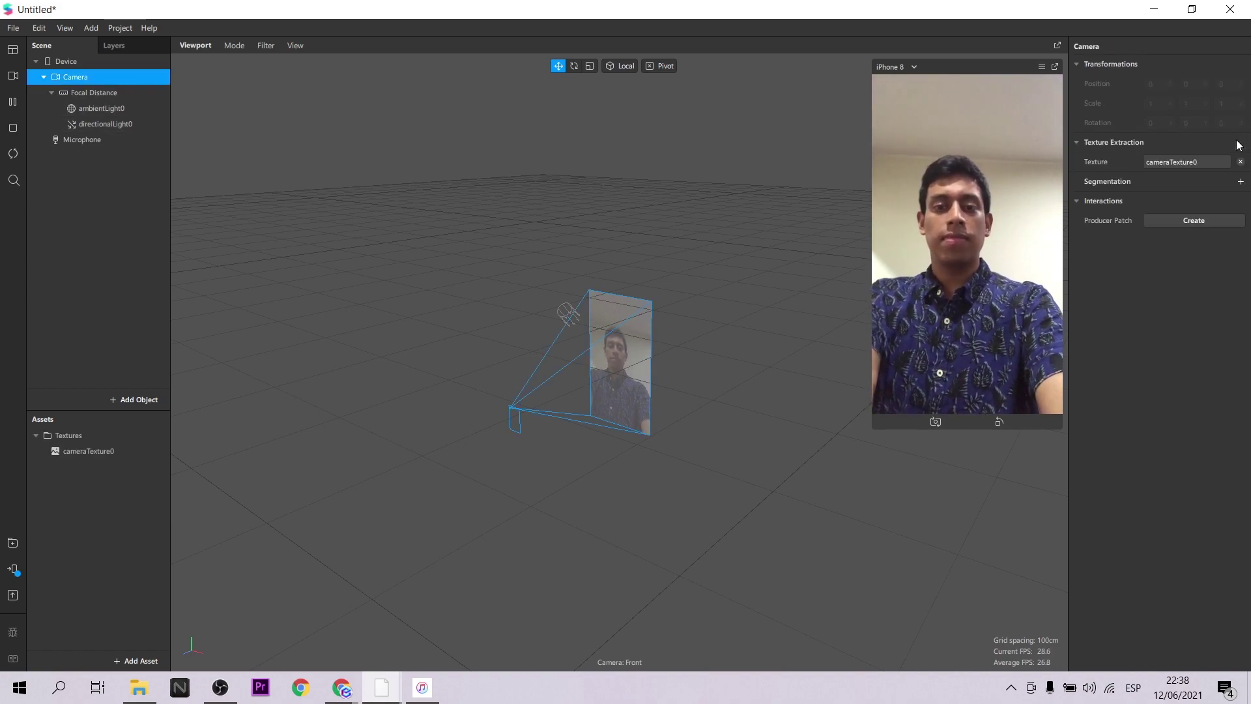
pyautogui.click(1240, 181)
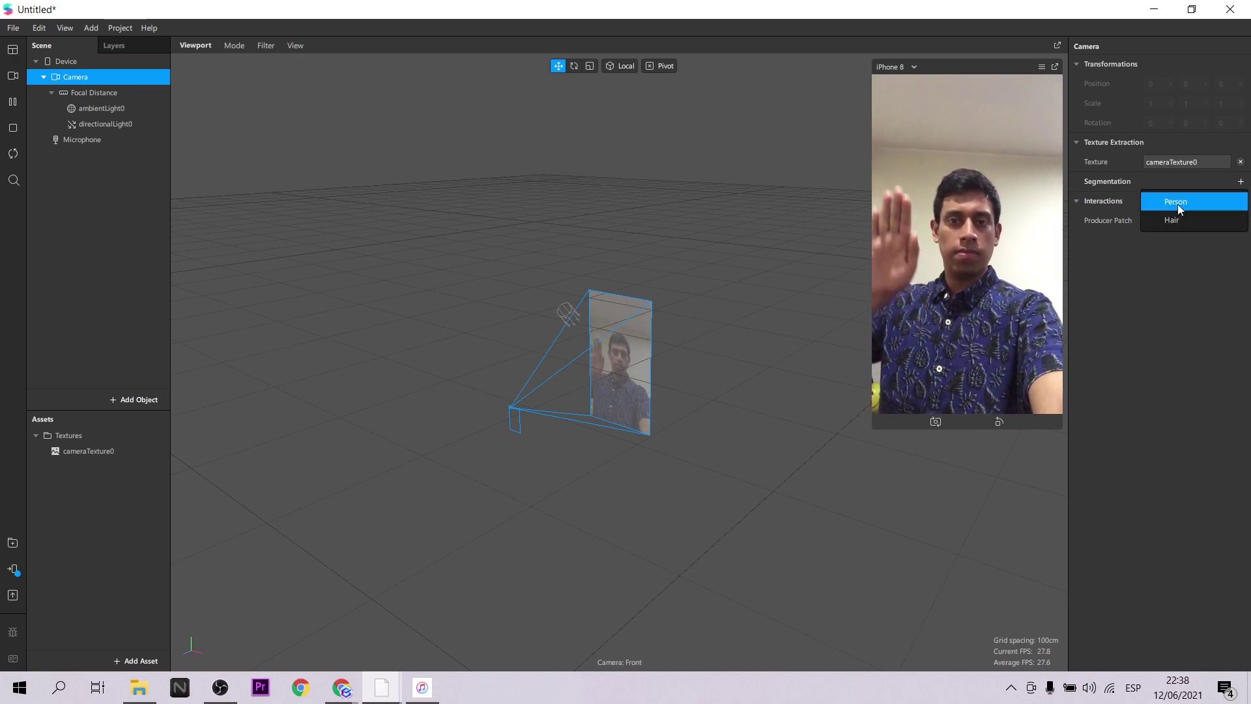
pyautogui.click(1178, 205)
pyautogui.click(1241, 182)
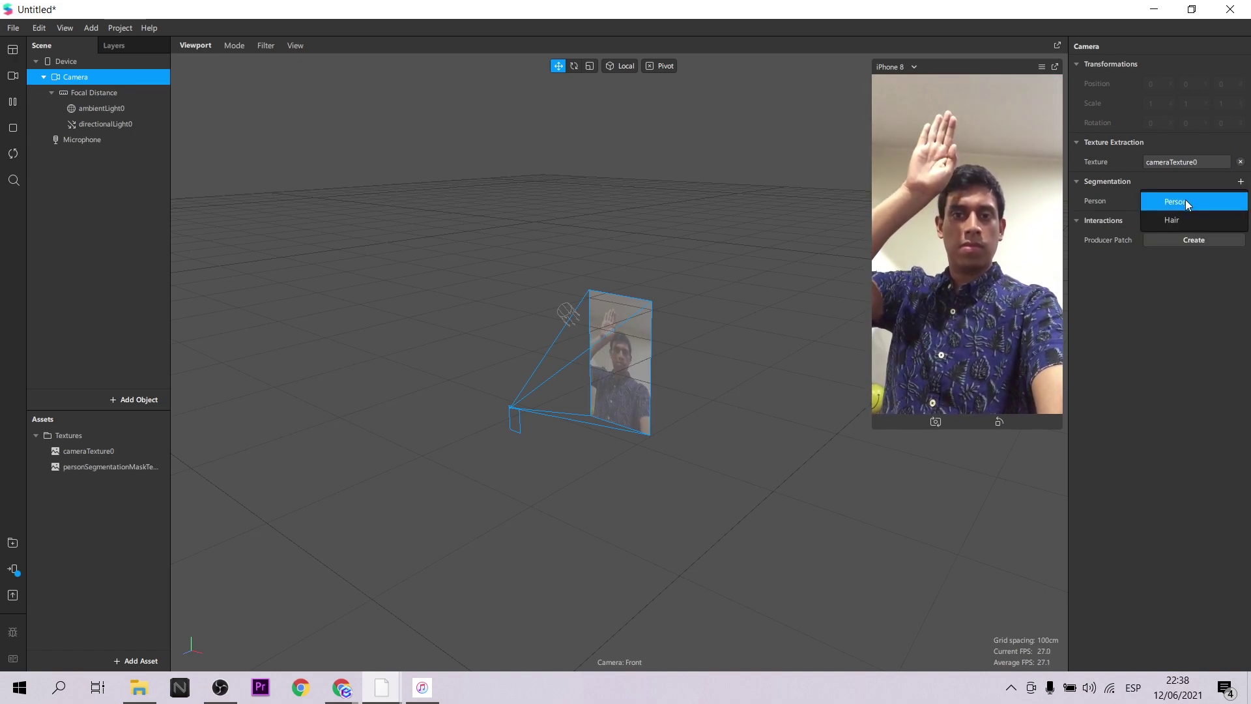
pyautogui.click(1186, 200)
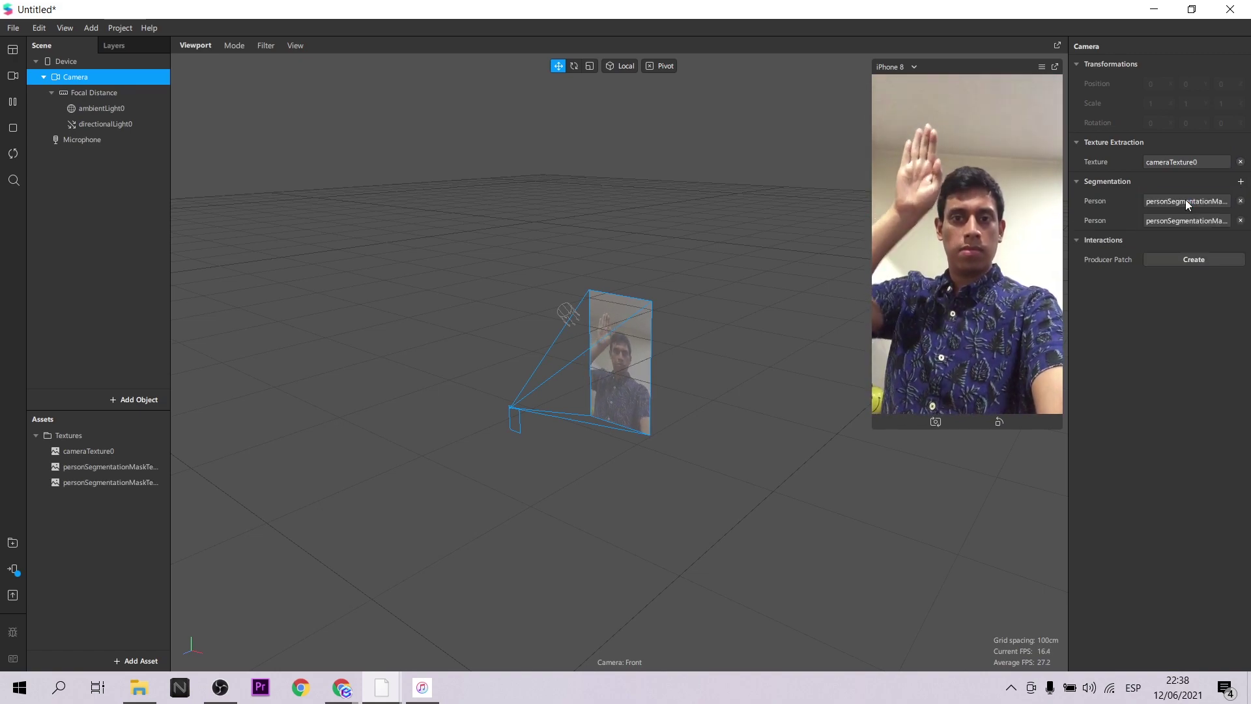
# - Rename the first segmentation mask texture as skin and set its type to Skin
pyautogui.doubleClick(84, 460)
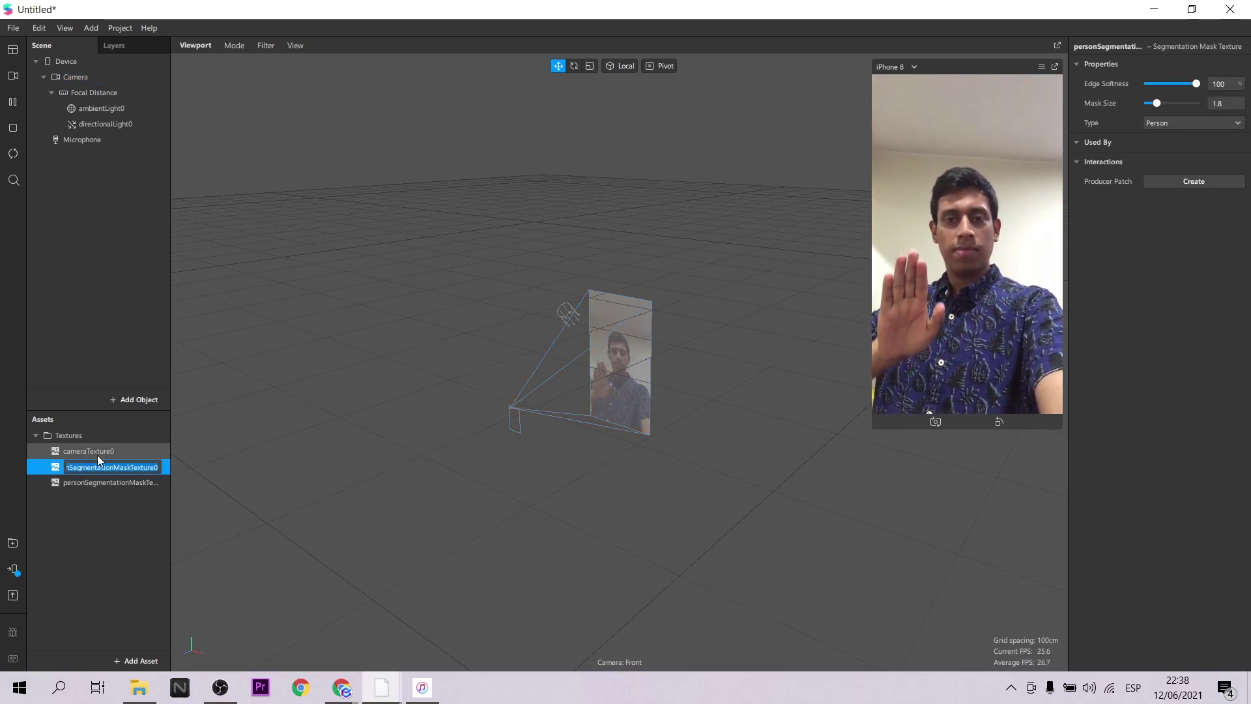
pyautogui.write('skin')
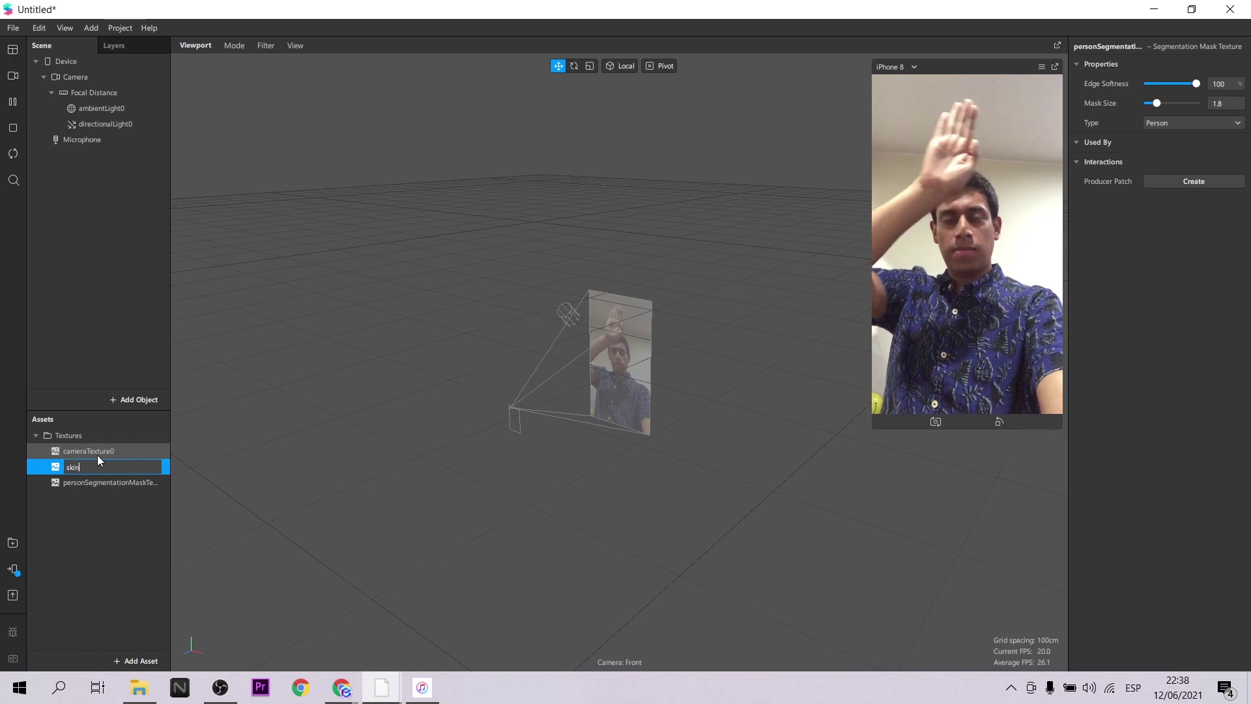
pyautogui.press('Return')
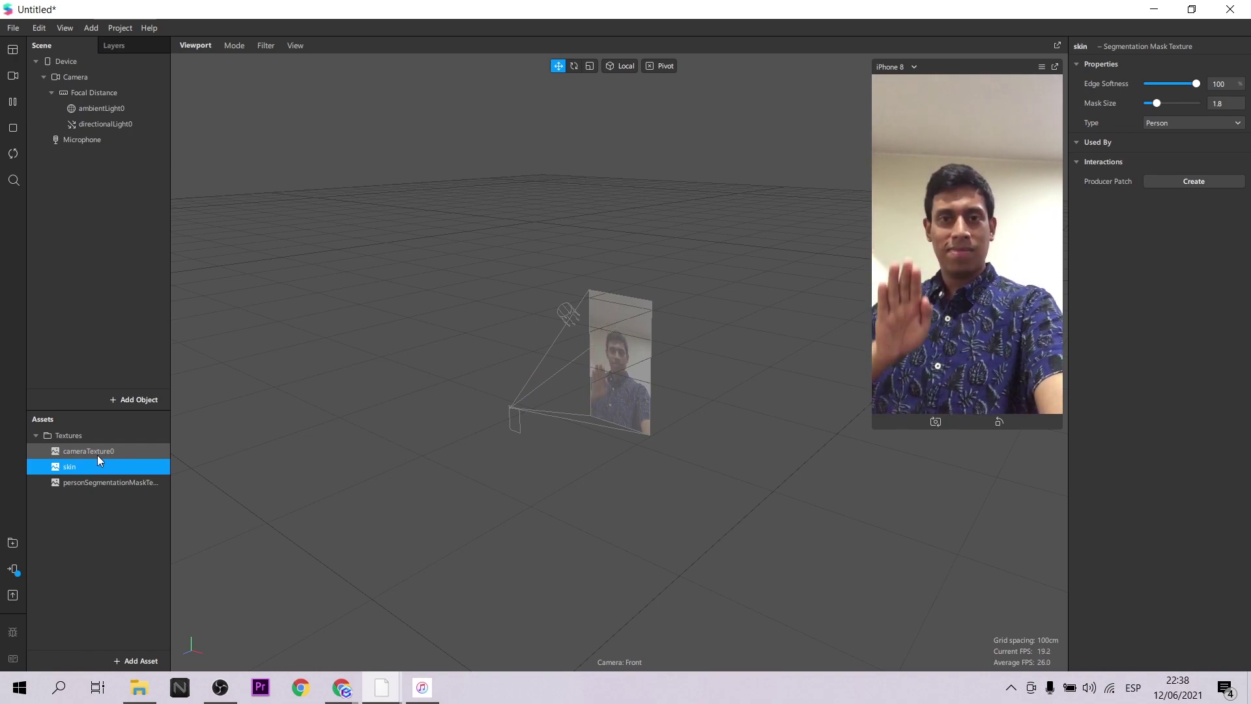
pyautogui.click(1152, 123)
pyautogui.press('Escape')
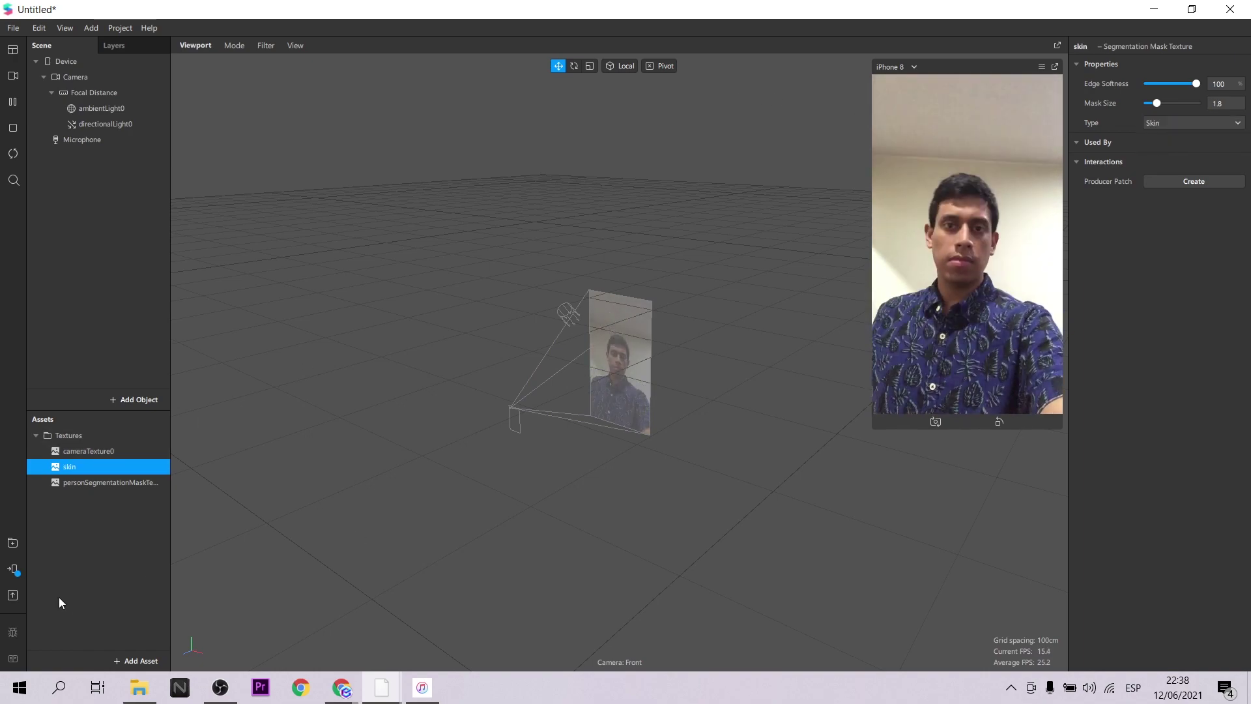
# - Rename the second segmentation mask texture as person
pyautogui.doubleClick(93, 483)
pyautogui.write('person')
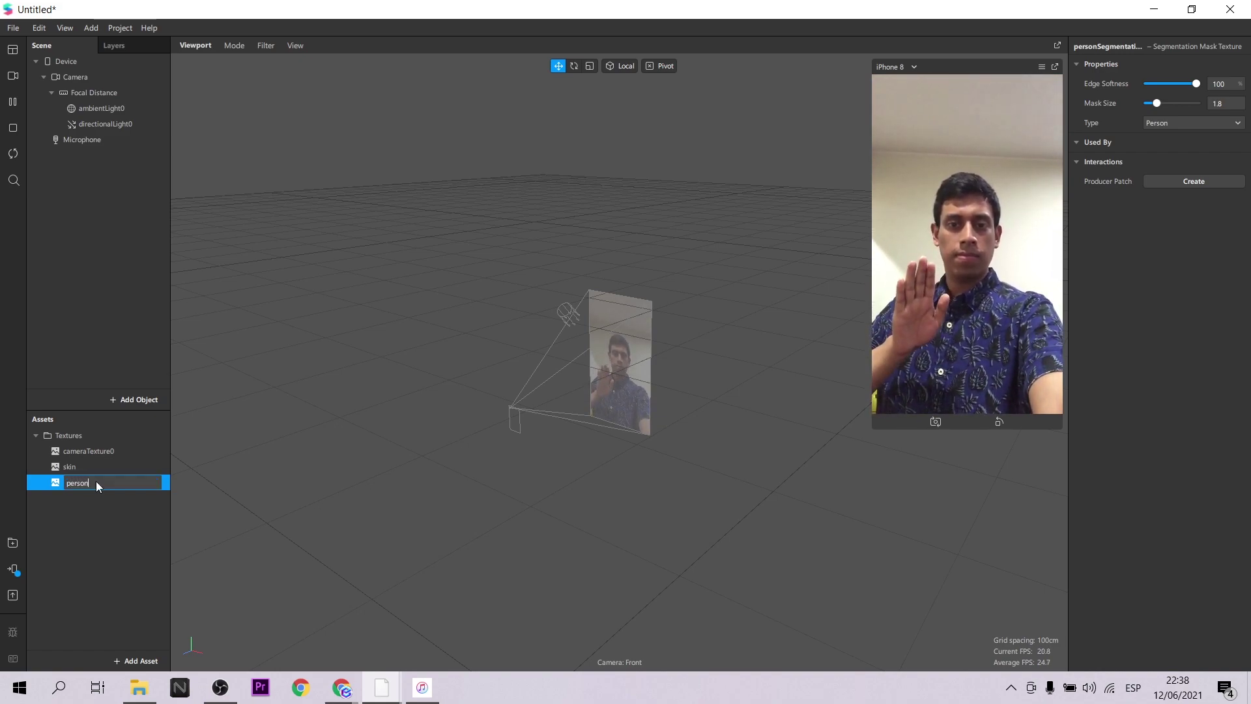
pyautogui.press('Return')
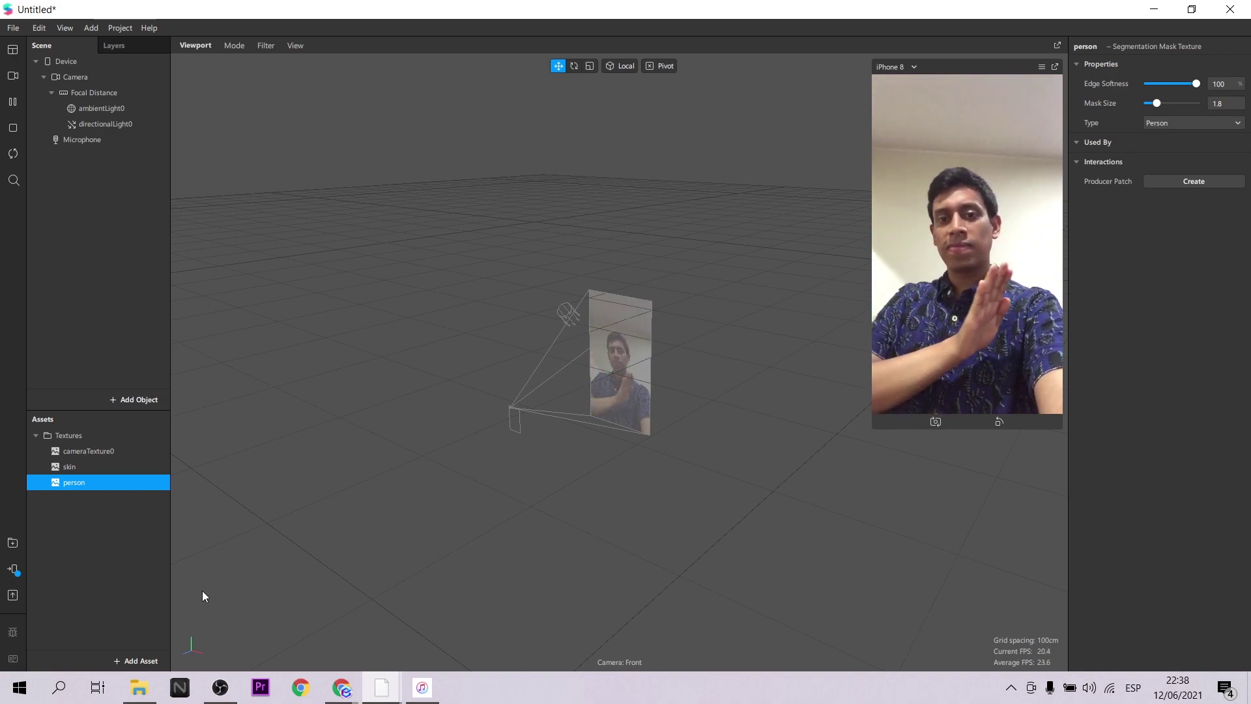
# - Add a gallery texture to the project's assets
pyautogui.click(132, 593)
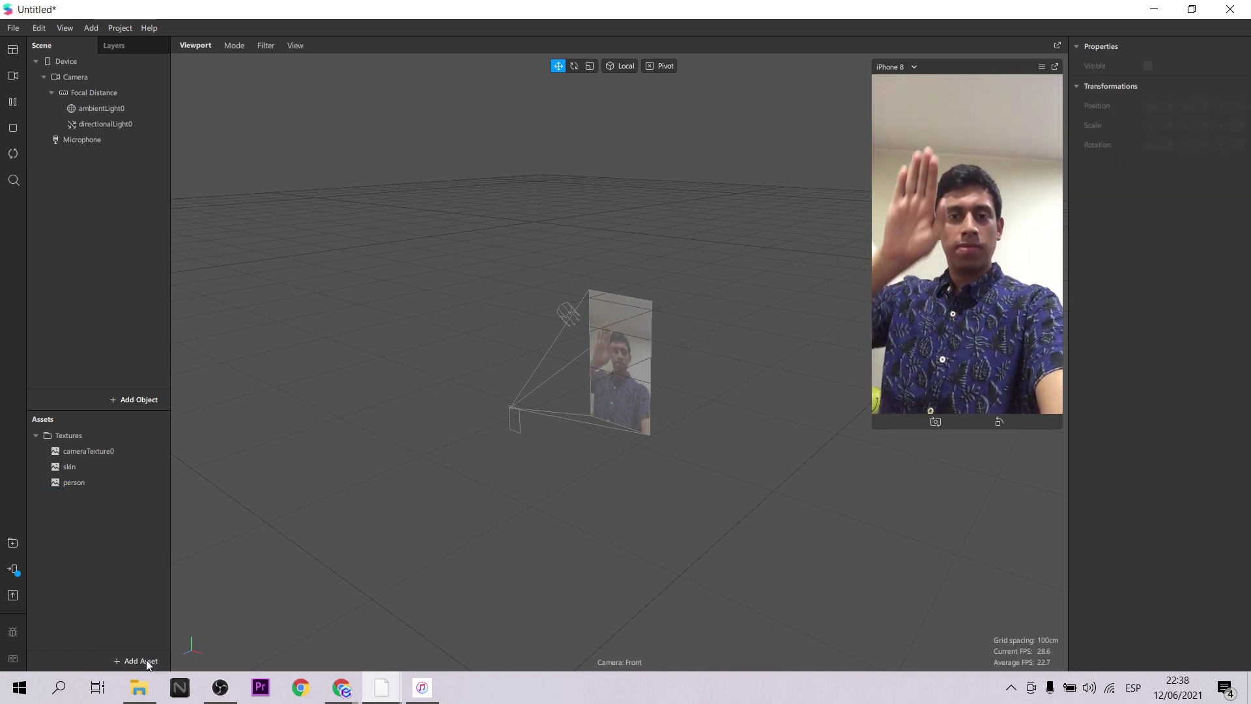
pyautogui.click(146, 659)
pyautogui.moveTo(260, 648)
pyautogui.click(302, 658)
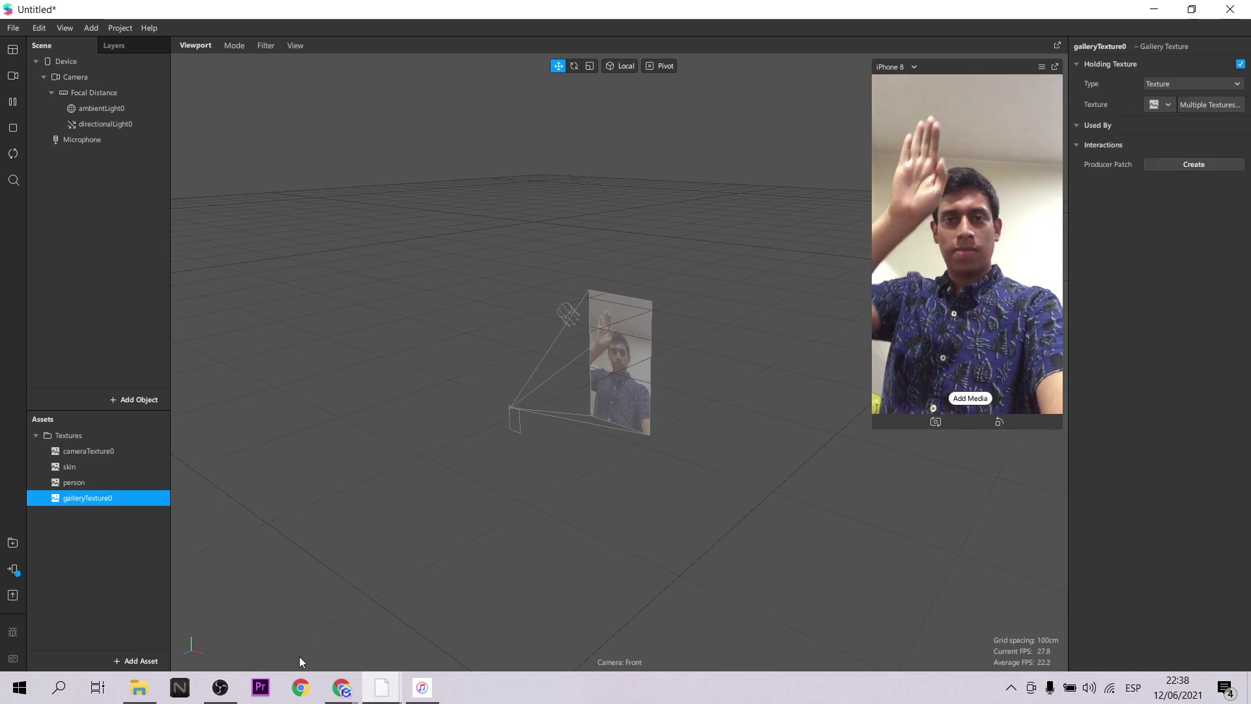
pyautogui.click(89, 545)
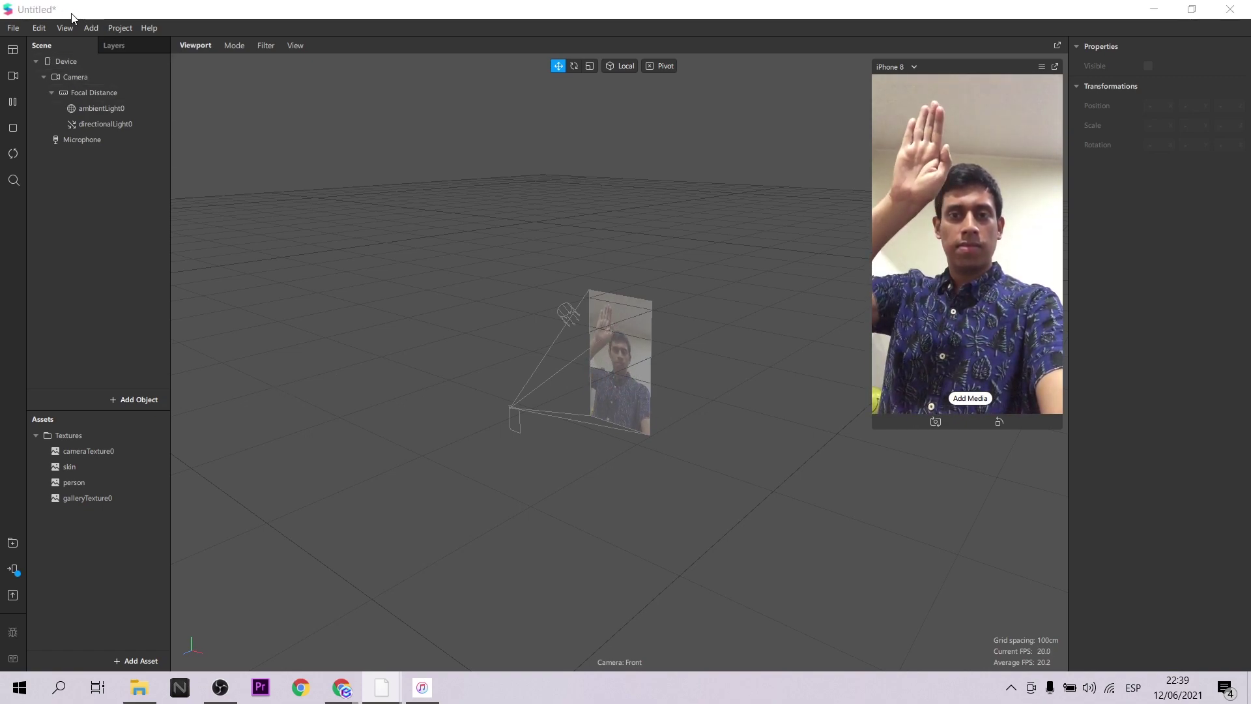
# - Create the Device's default render pipeline and rearrange its input patches with Device above cameraTexture0, clear of the Scene Render Pass
pyautogui.click(54, 60)
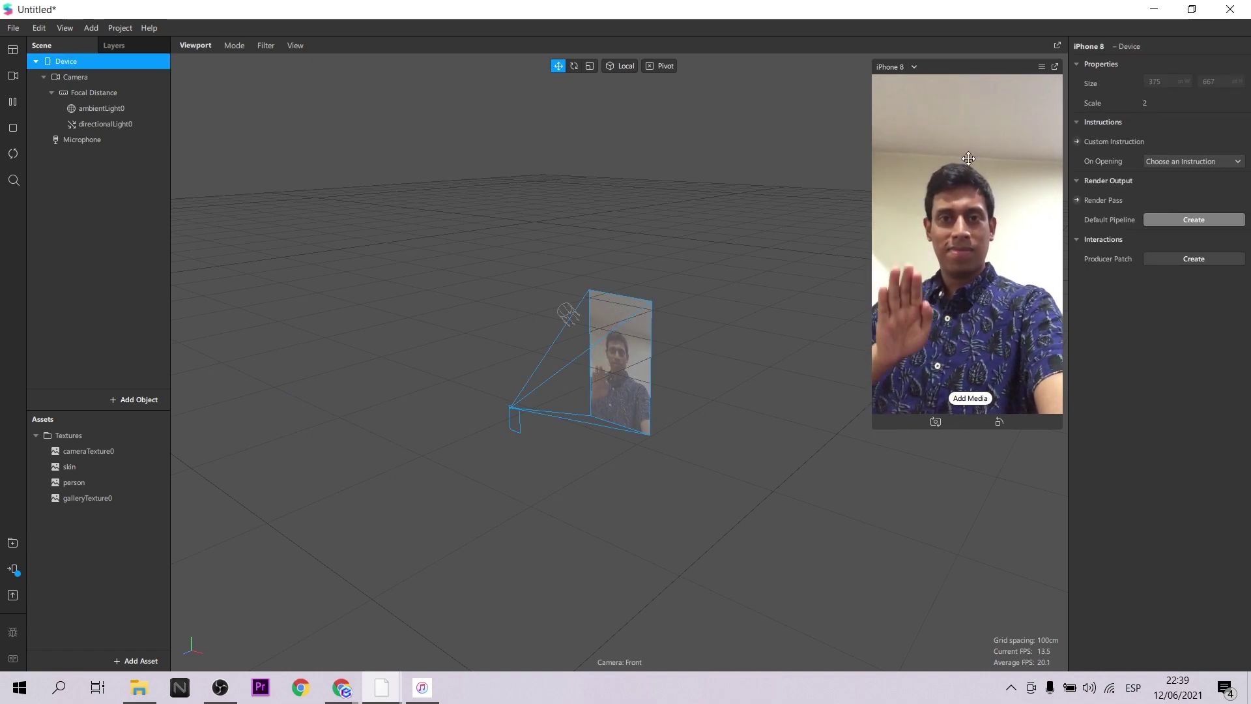
pyautogui.click(1179, 218)
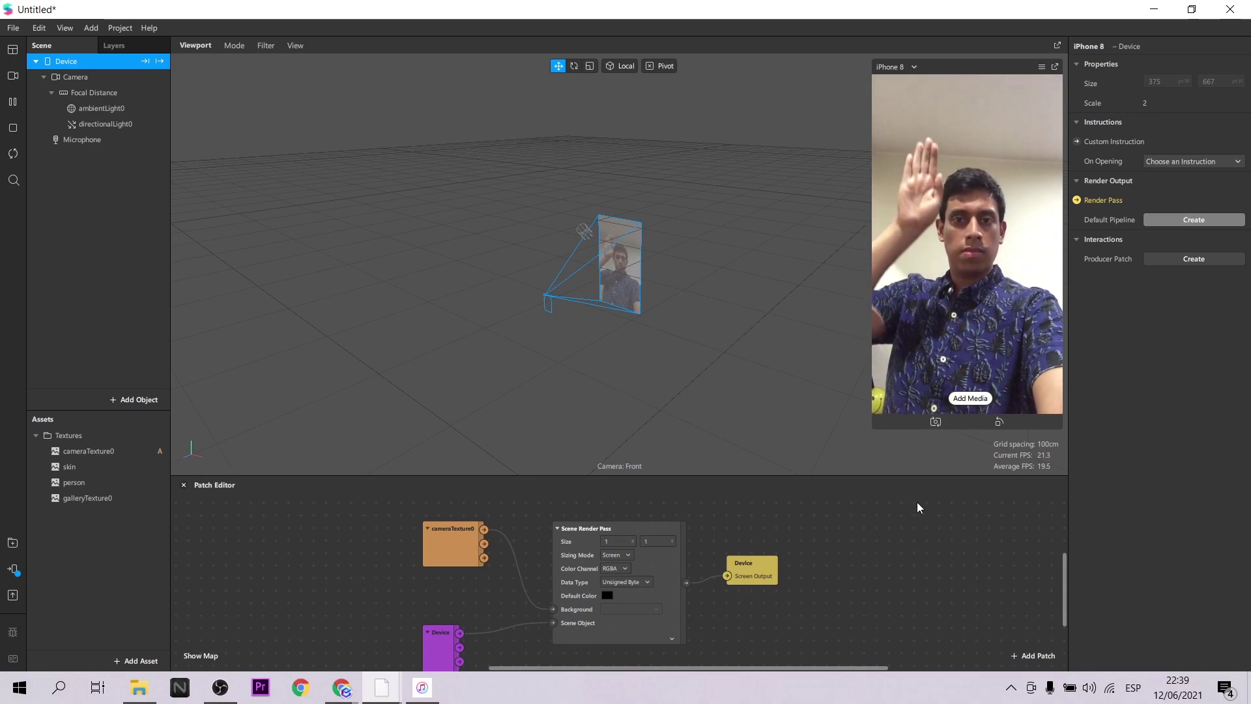
pyautogui.scroll(-2, 915, 507)
pyautogui.moveTo(427, 636); pyautogui.dragTo(342, 554)
pyautogui.moveTo(449, 518); pyautogui.dragTo(366, 651)
pyautogui.scroll(-1, 451, 594)
pyautogui.moveTo(356, 548); pyautogui.dragTo(393, 558)
pyautogui.scroll(-1, 465, 629)
pyautogui.moveTo(377, 636); pyautogui.dragTo(389, 637)
pyautogui.click(535, 627)
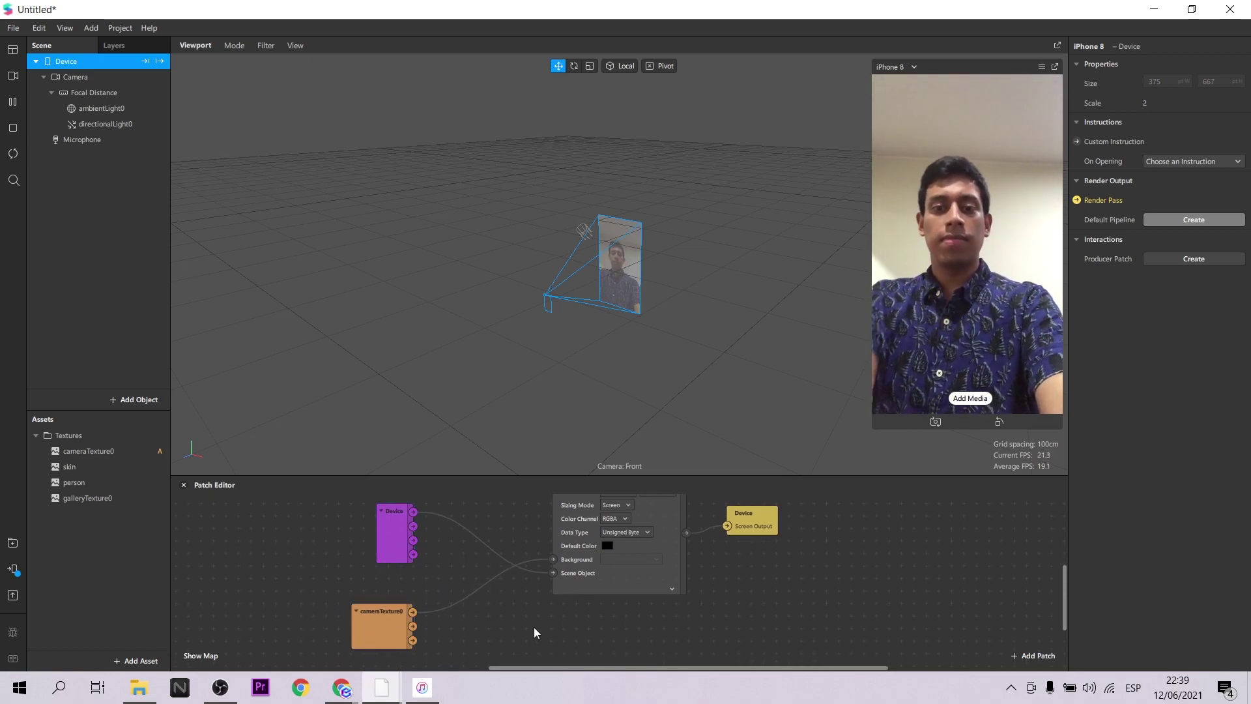
# - Add a Sender patch below the Scene Render Pass, connect cameraTexture0's first output to it, and rename it camera
pyautogui.scroll(-1, 533, 628)
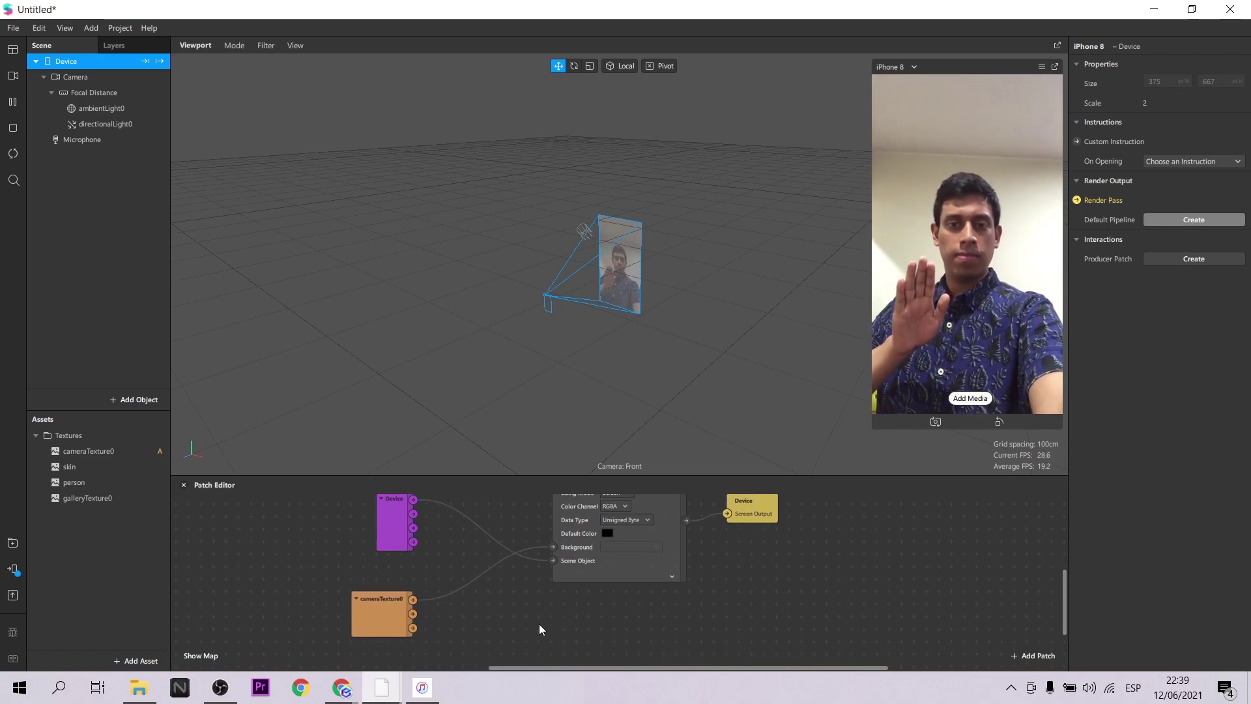
pyautogui.doubleClick(538, 623)
pyautogui.write('sender')
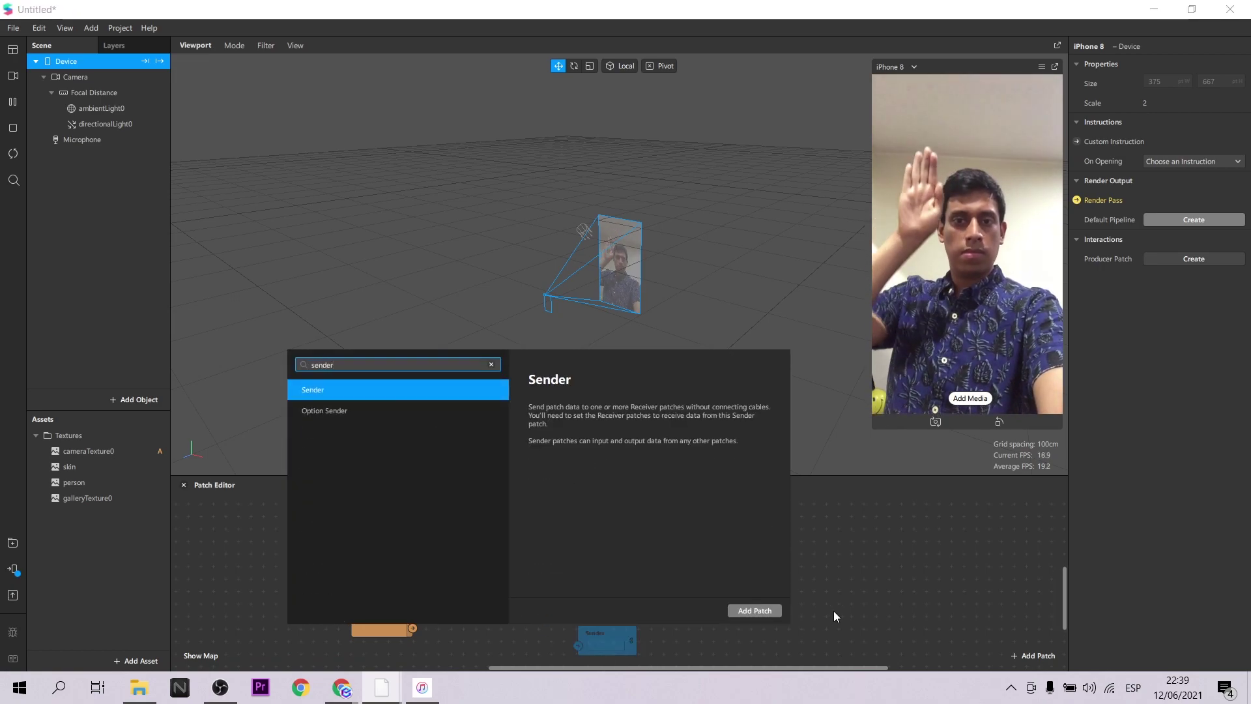
pyautogui.click(755, 611)
pyautogui.moveTo(417, 601); pyautogui.dragTo(565, 625)
pyautogui.doubleClick(584, 614)
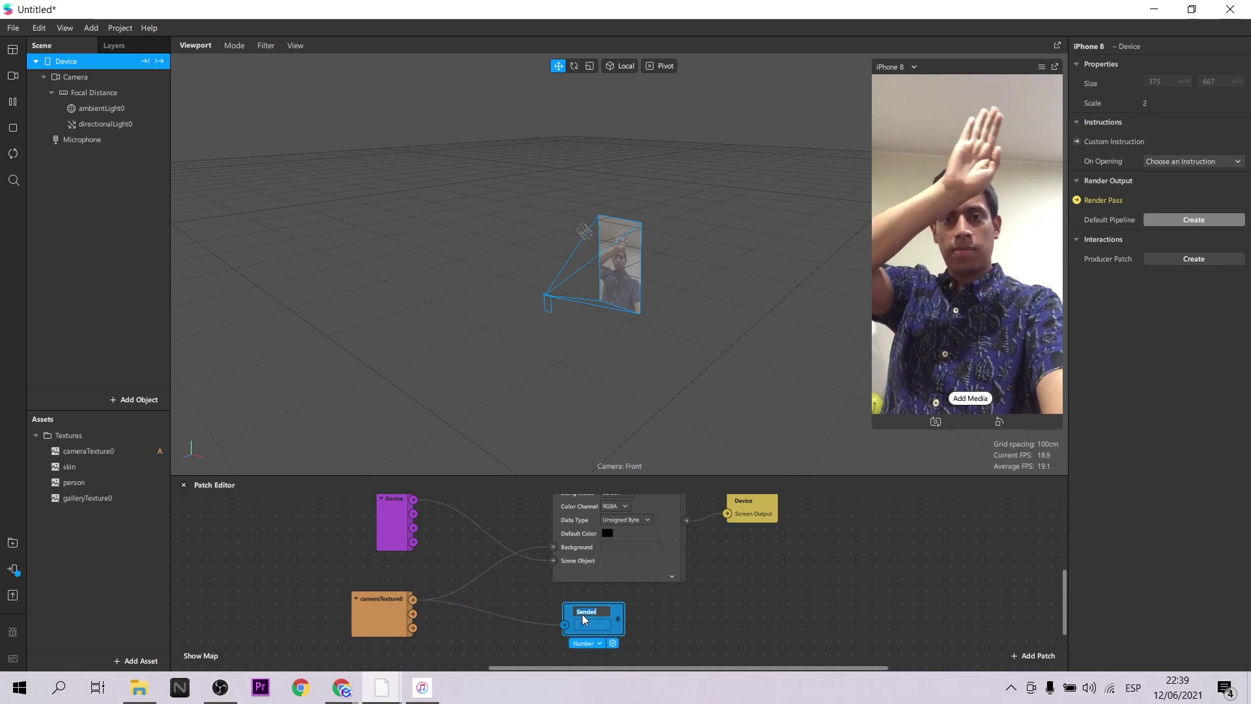
pyautogui.write('camera')
pyautogui.press('Return')
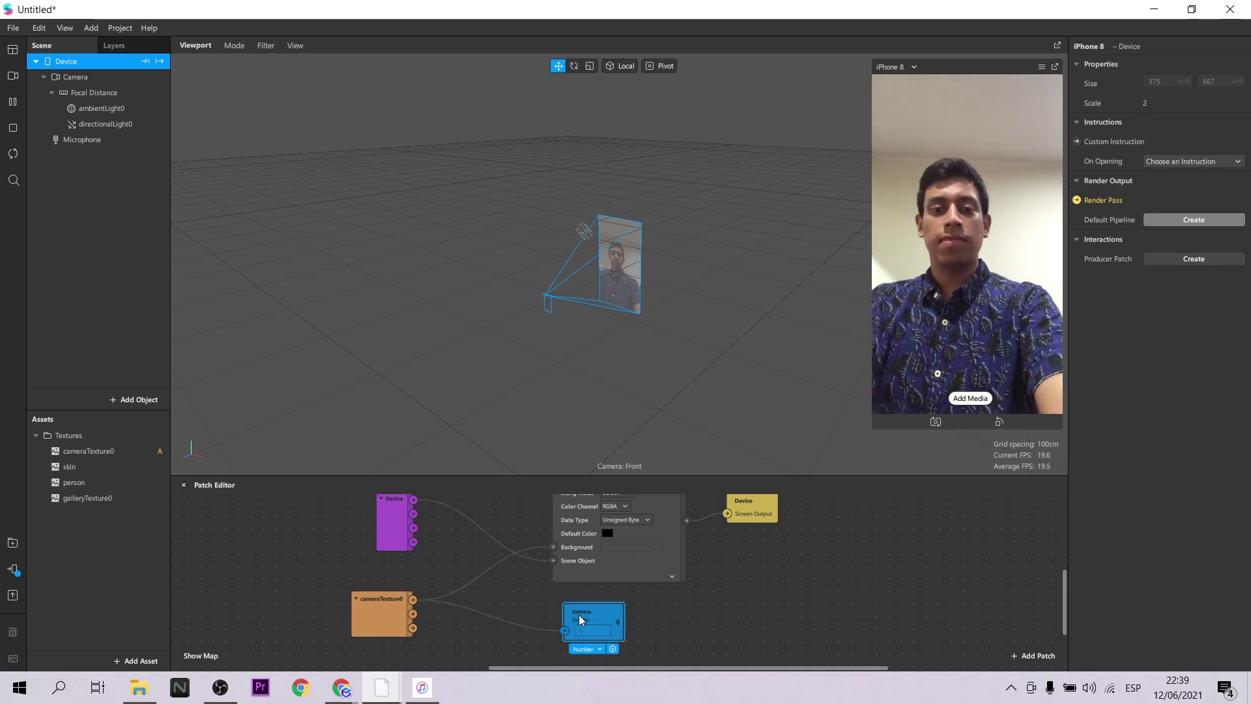
pyautogui.click(746, 632)
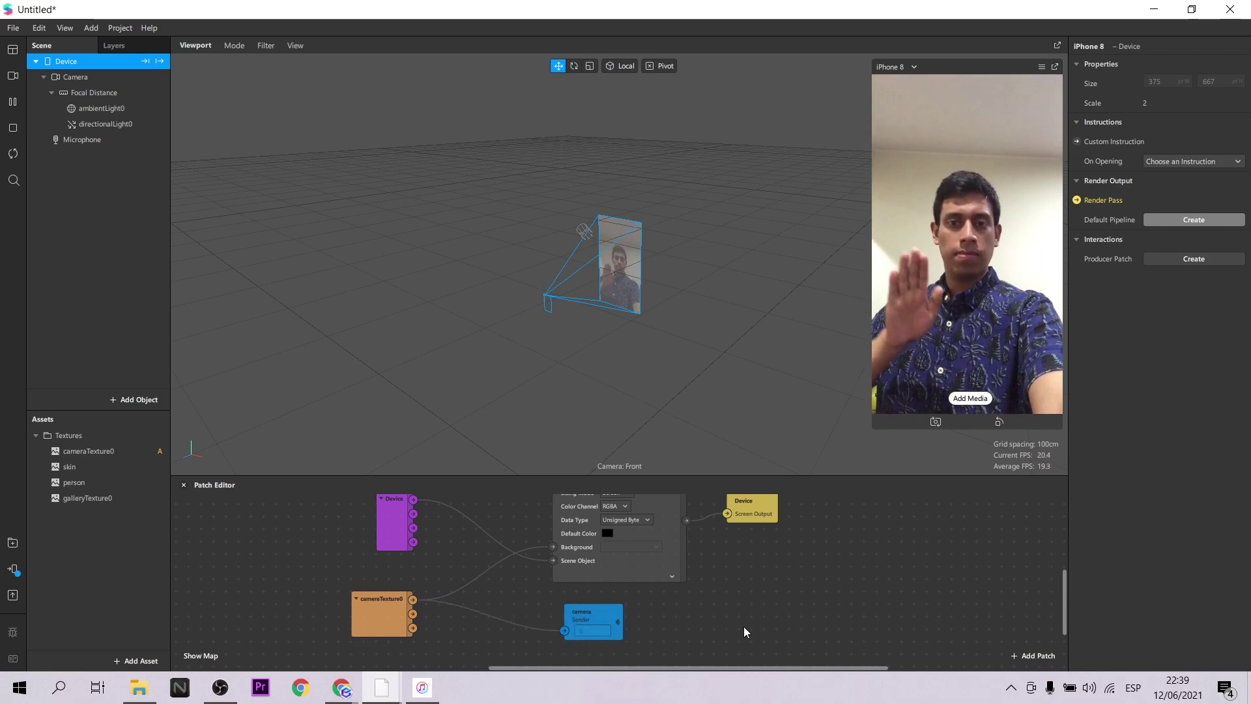
# - Add a Delay Frame patch in the empty area beyond the camera sender
pyautogui.scroll(-1, 878, 589)
pyautogui.doubleClick(878, 589)
pyautogui.write('del')
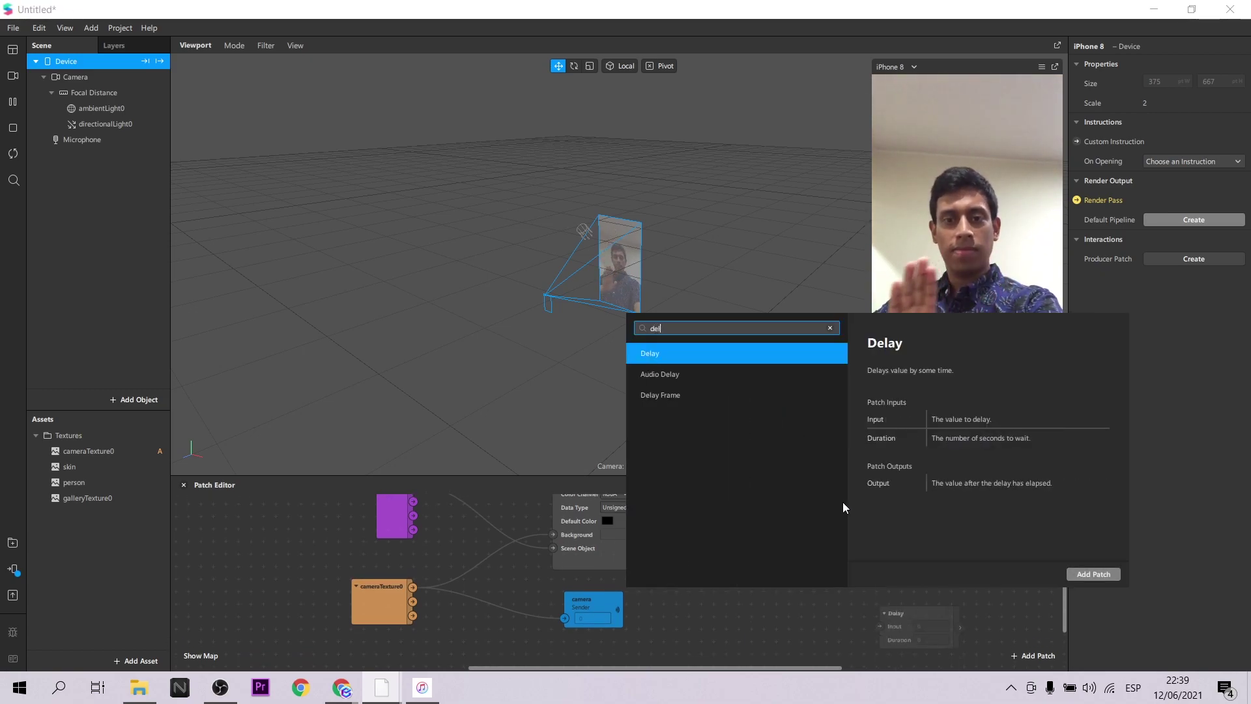
pyautogui.click(708, 404)
pyautogui.click(1084, 575)
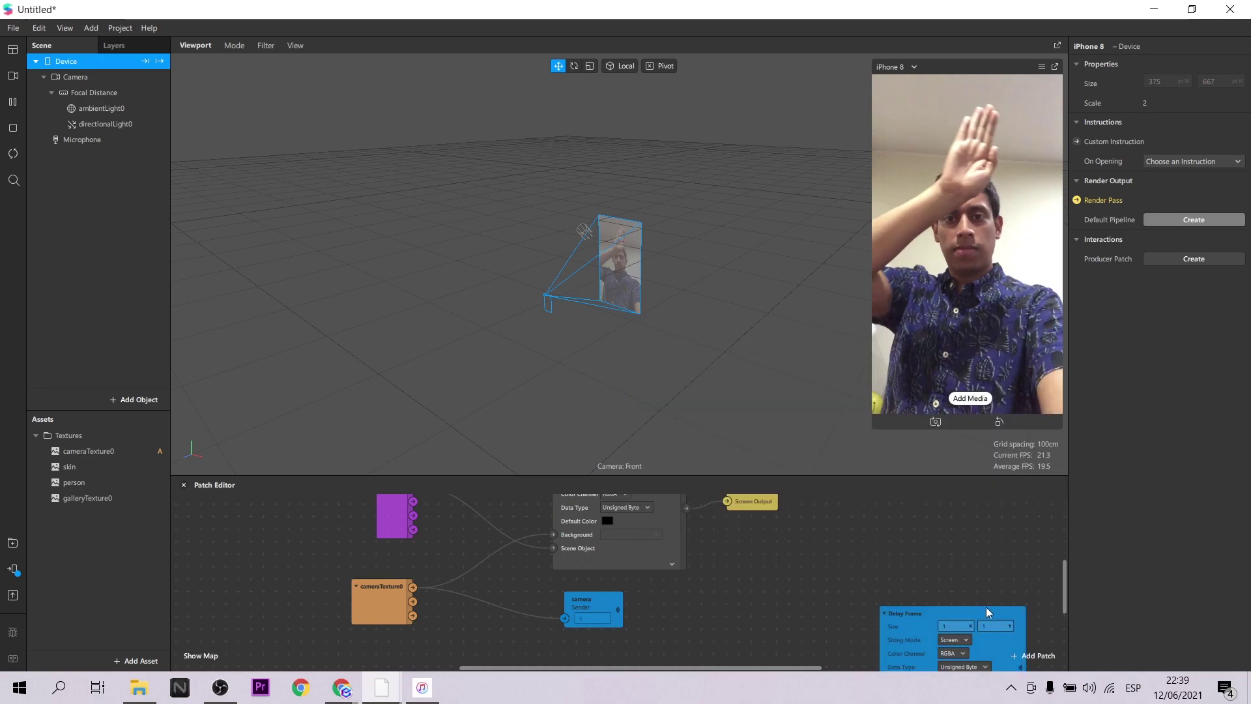
# - Reposition the Delay Frame patch closer to the camera sender and connect cameraTexture0's first output to its First Frame input
pyautogui.moveTo(949, 620); pyautogui.dragTo(877, 575)
pyautogui.scroll(-2, 984, 553)
pyautogui.scroll(-1, 986, 554)
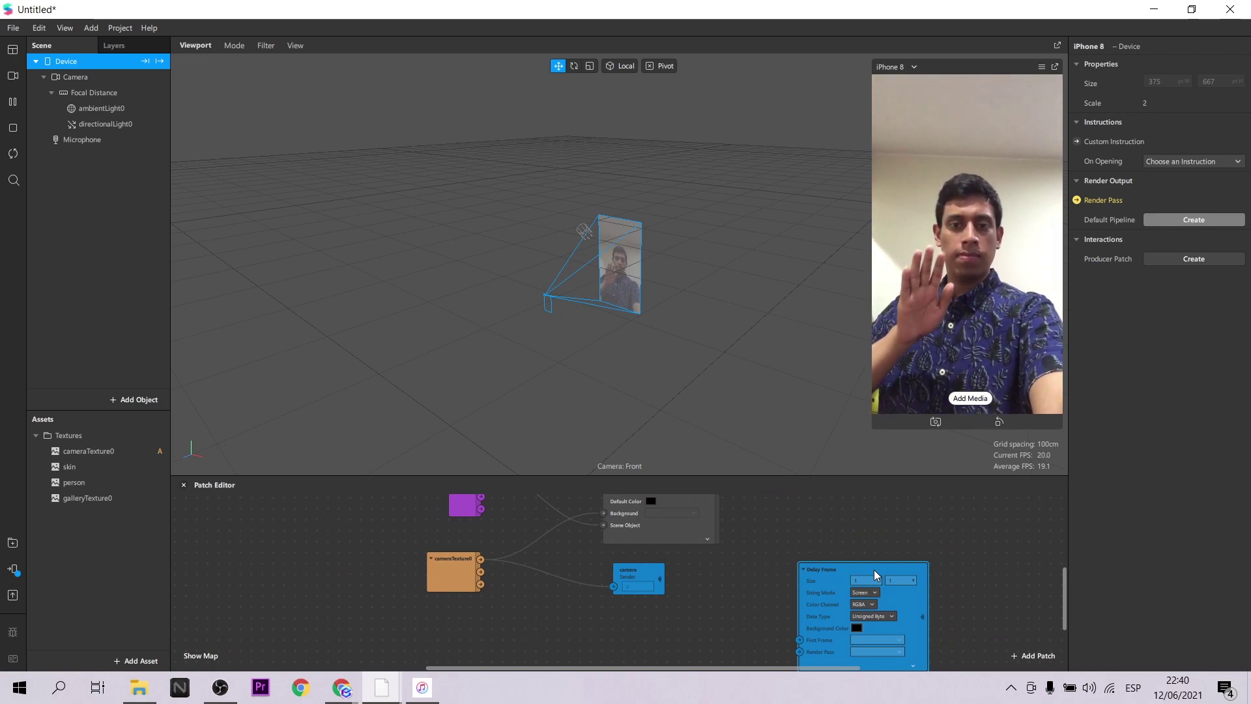
pyautogui.moveTo(443, 580); pyautogui.dragTo(800, 640)
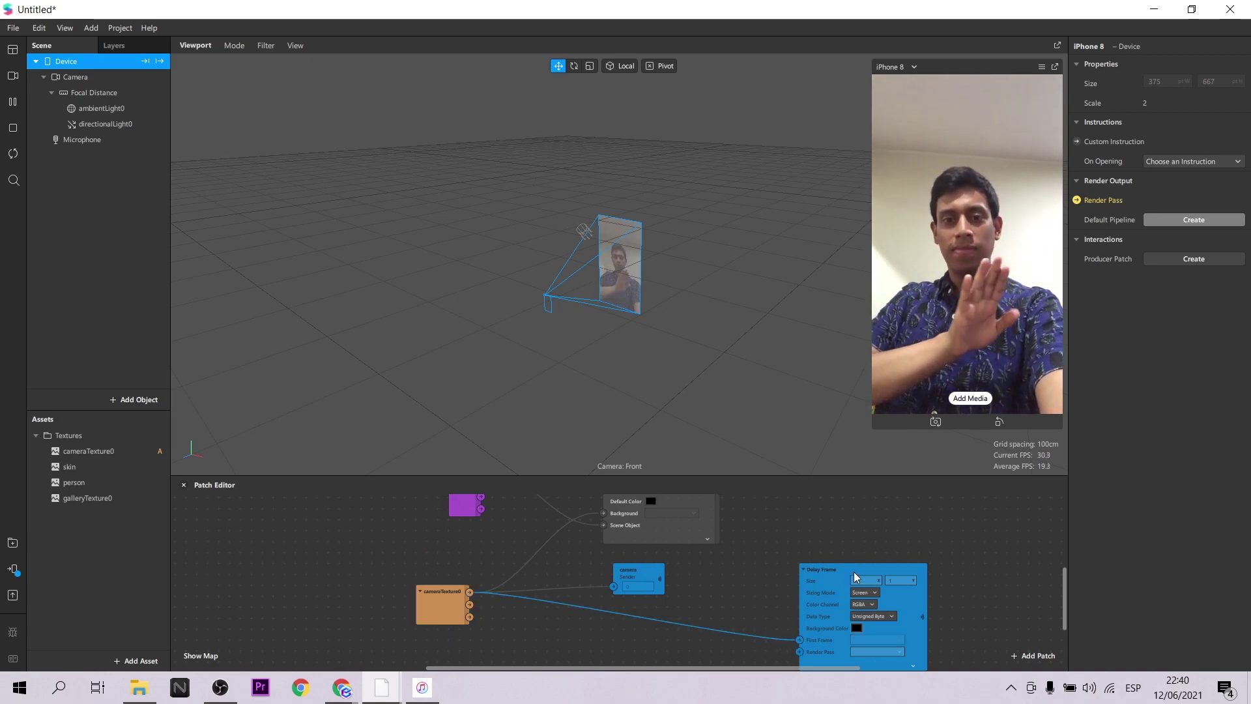
pyautogui.moveTo(855, 577); pyautogui.dragTo(865, 575)
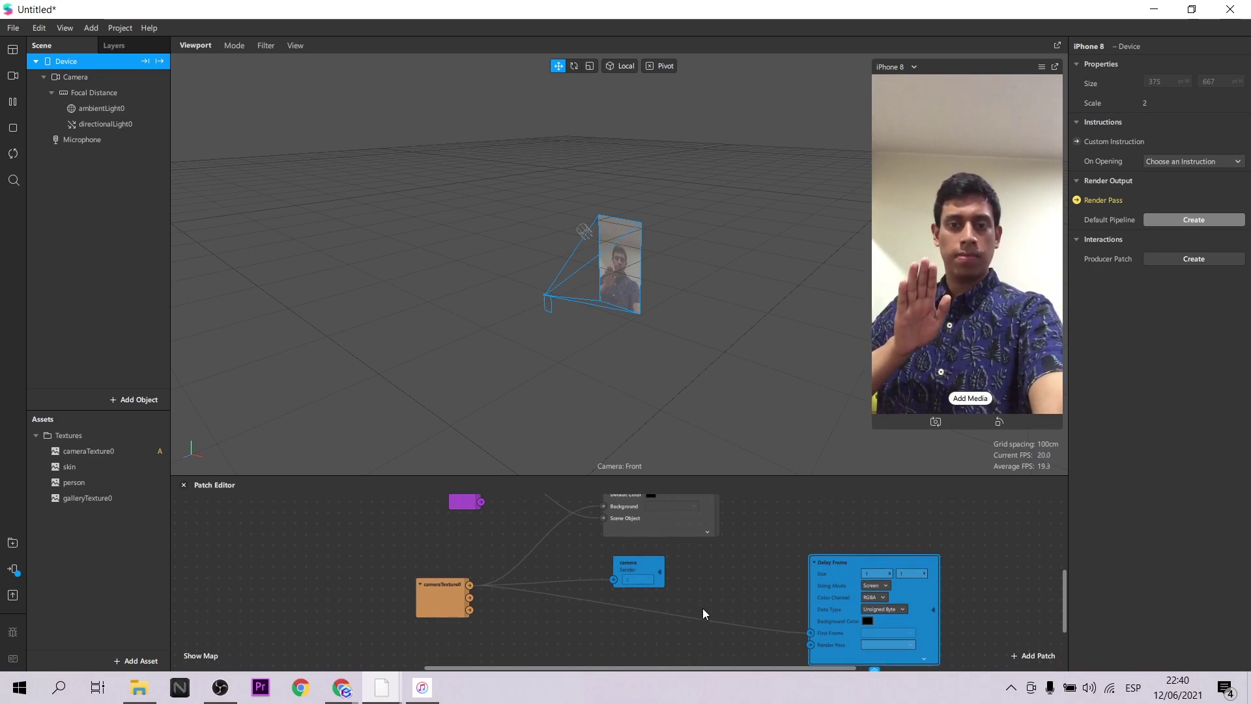
# - Add a Shader Render Pass patch below the camera sender and connect its Texture output to Delay Frame's Render Pass input
pyautogui.scroll(-3, 703, 608)
pyautogui.scroll(-3, 628, 635)
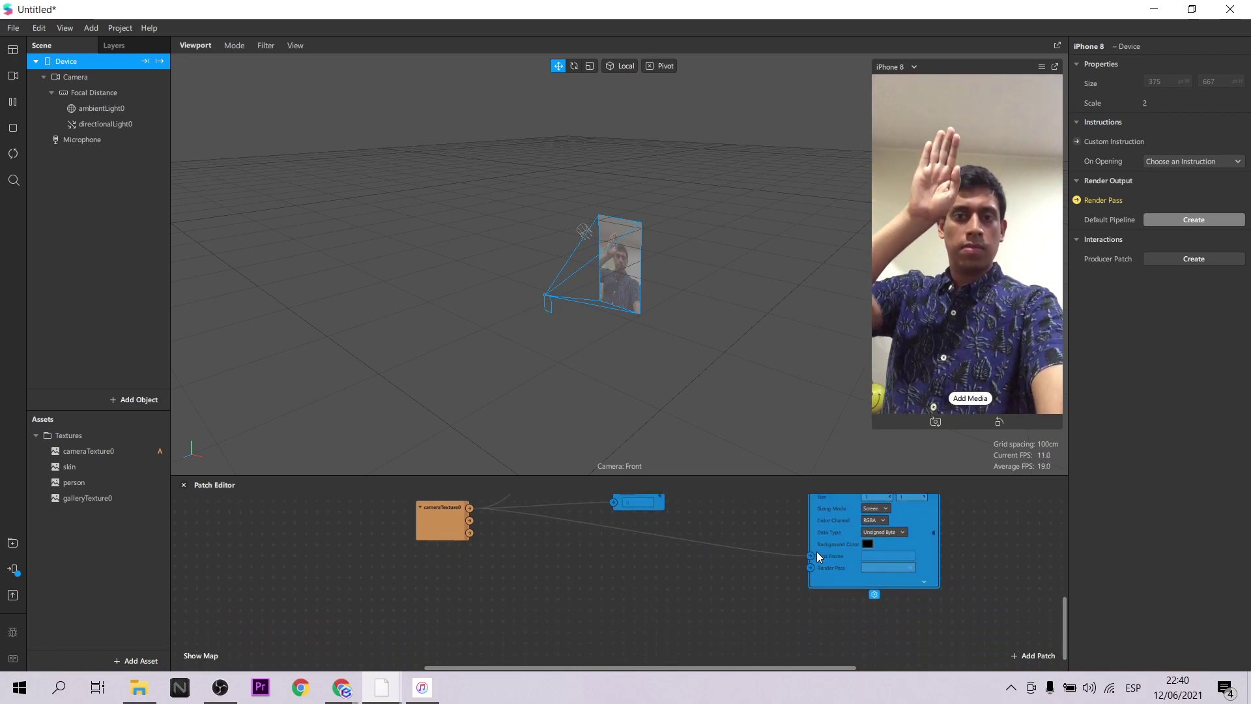
pyautogui.rightClick(598, 621)
pyautogui.write('shader')
pyautogui.click(412, 406)
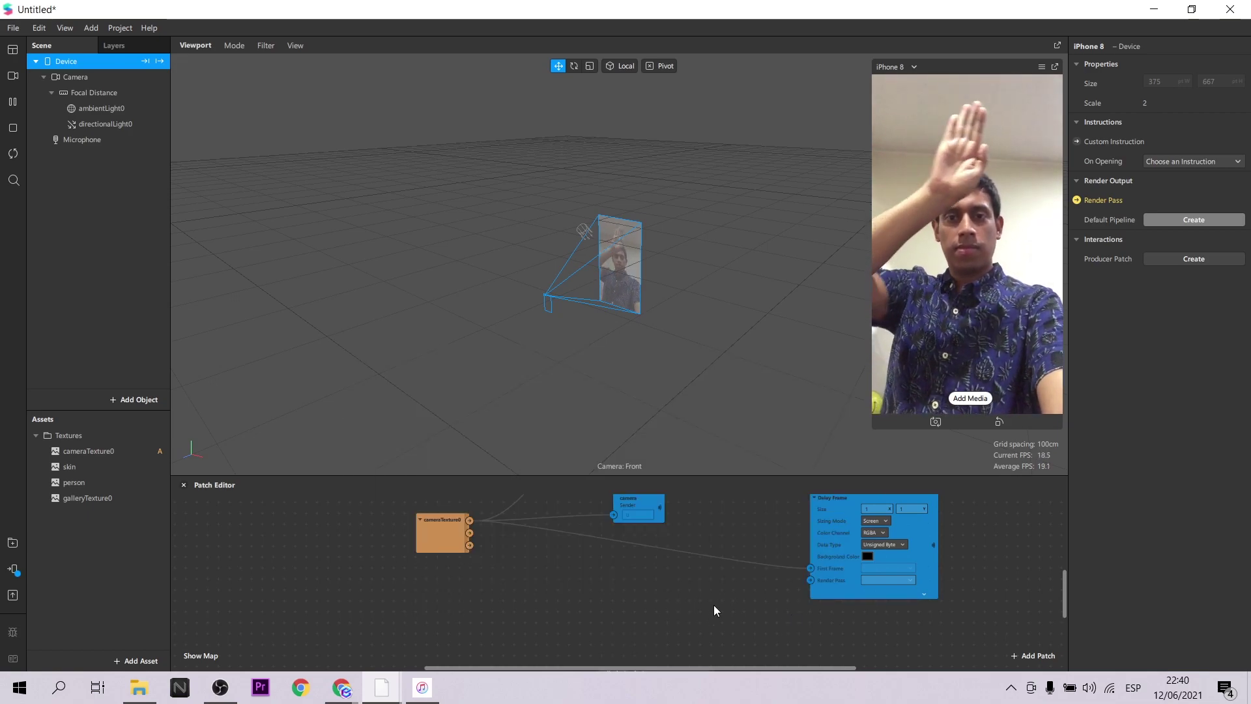
pyautogui.scroll(-2, 712, 582)
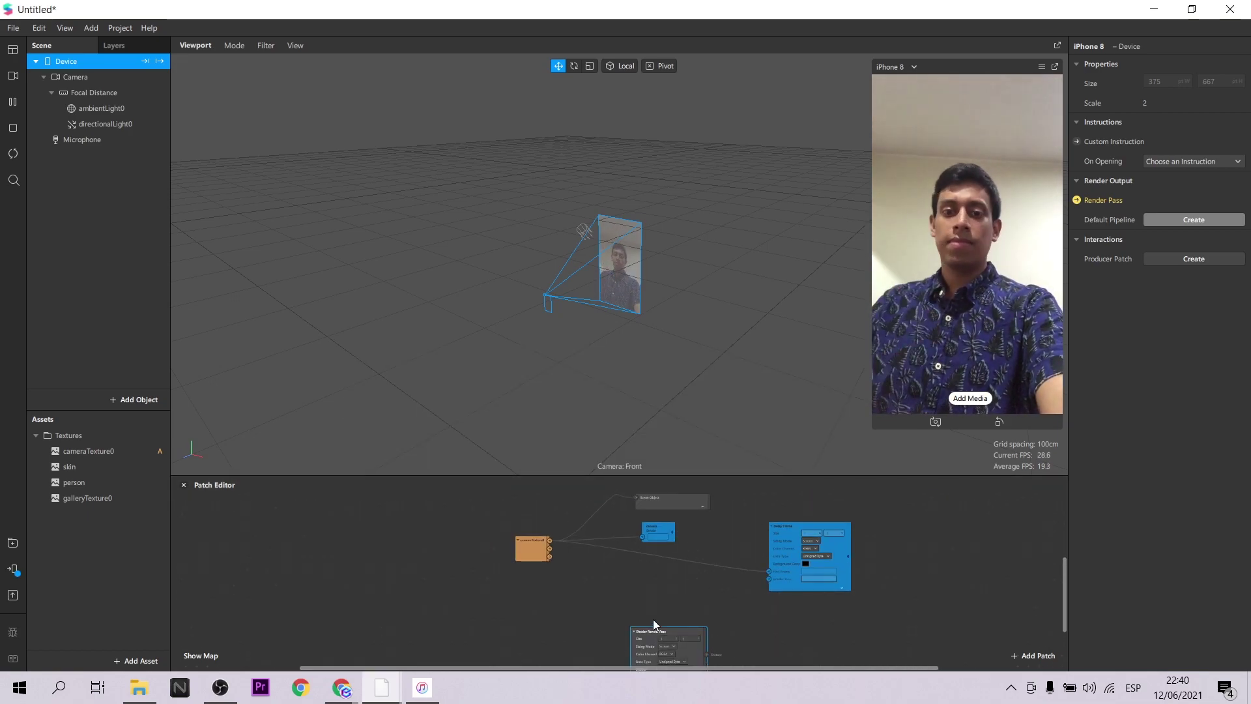
pyautogui.moveTo(654, 638); pyautogui.dragTo(649, 588)
pyautogui.scroll(2, 660, 599)
pyautogui.scroll(2, 660, 600)
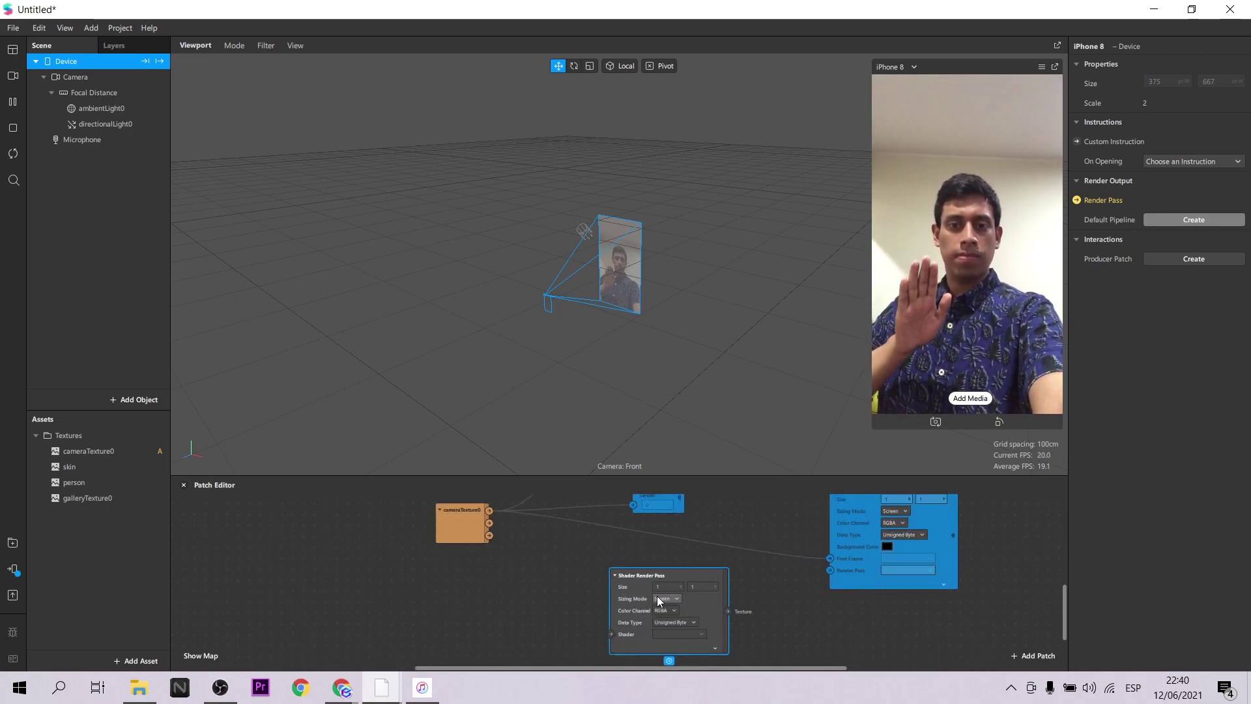
pyautogui.moveTo(728, 612); pyautogui.dragTo(830, 571)
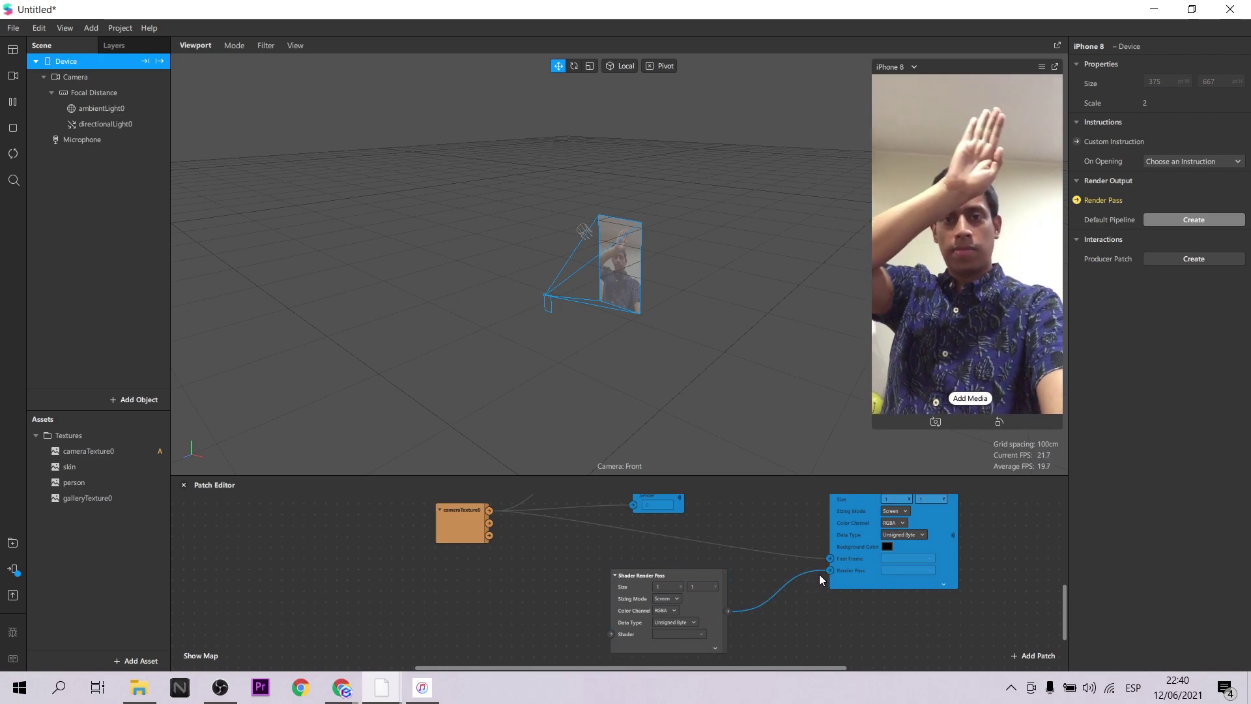
# - Bring galleryTexture0 into the patch graph before the Shader Render Pass and add two Receiver patches below it
pyautogui.scroll(-1, 608, 561)
pyautogui.moveTo(89, 498); pyautogui.dragTo(396, 565)
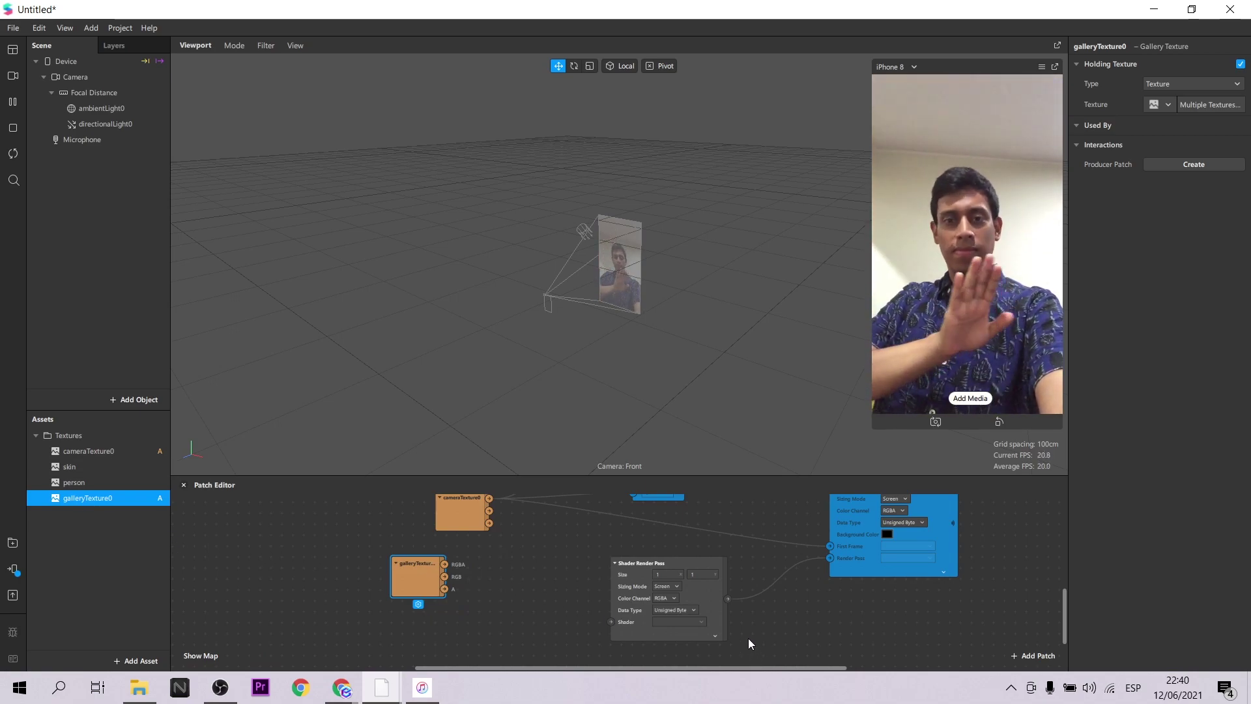
pyautogui.doubleClick(433, 621)
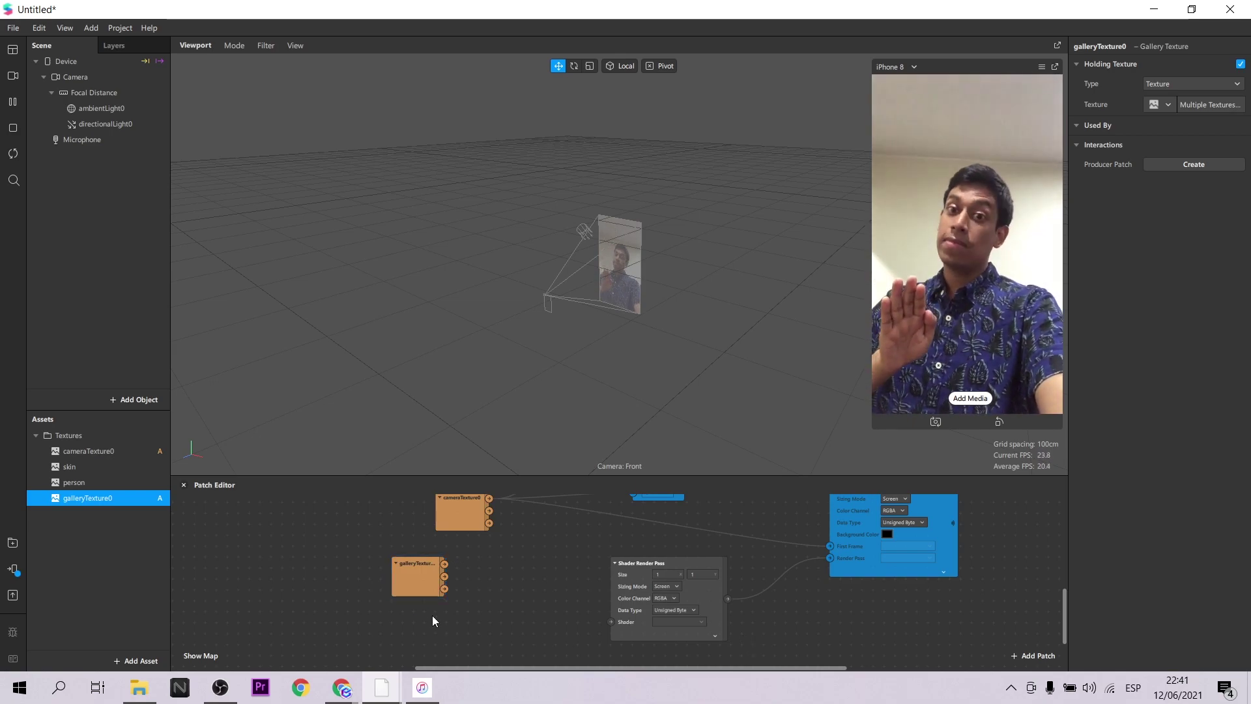
pyautogui.write('receiver')
pyautogui.press('Return')
pyautogui.doubleClick(412, 642)
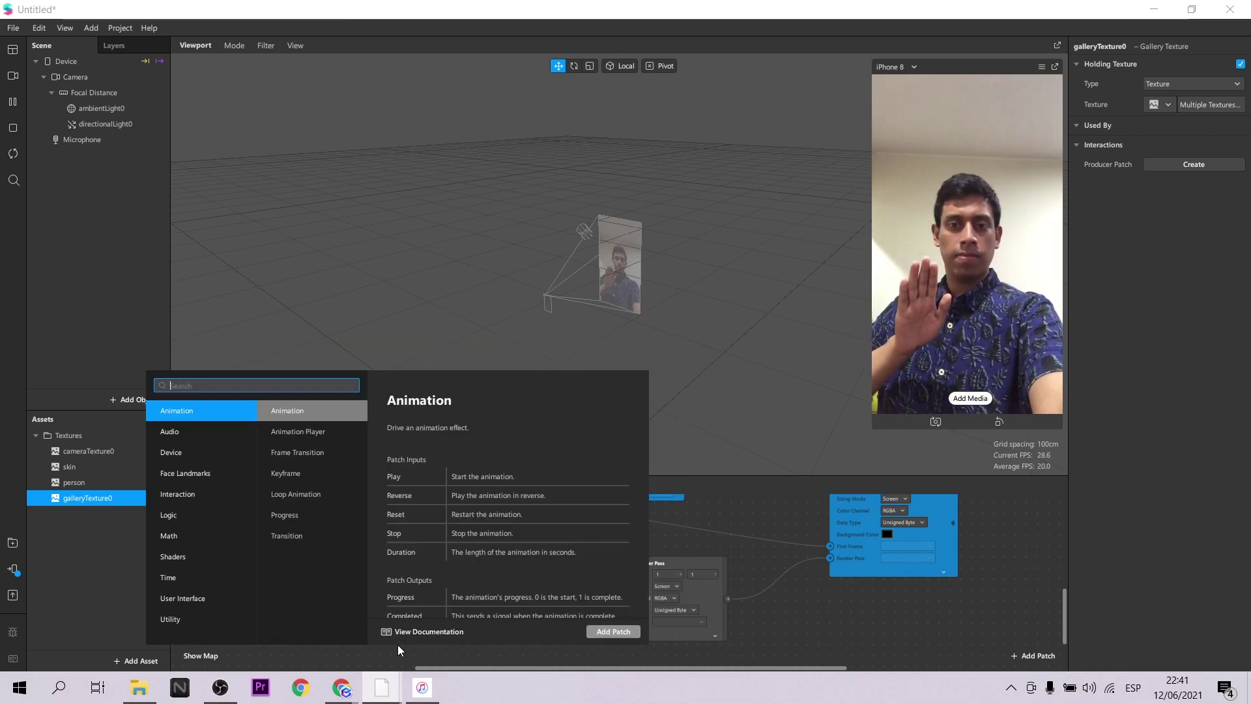
pyautogui.write('receiver')
pyautogui.press('Return')
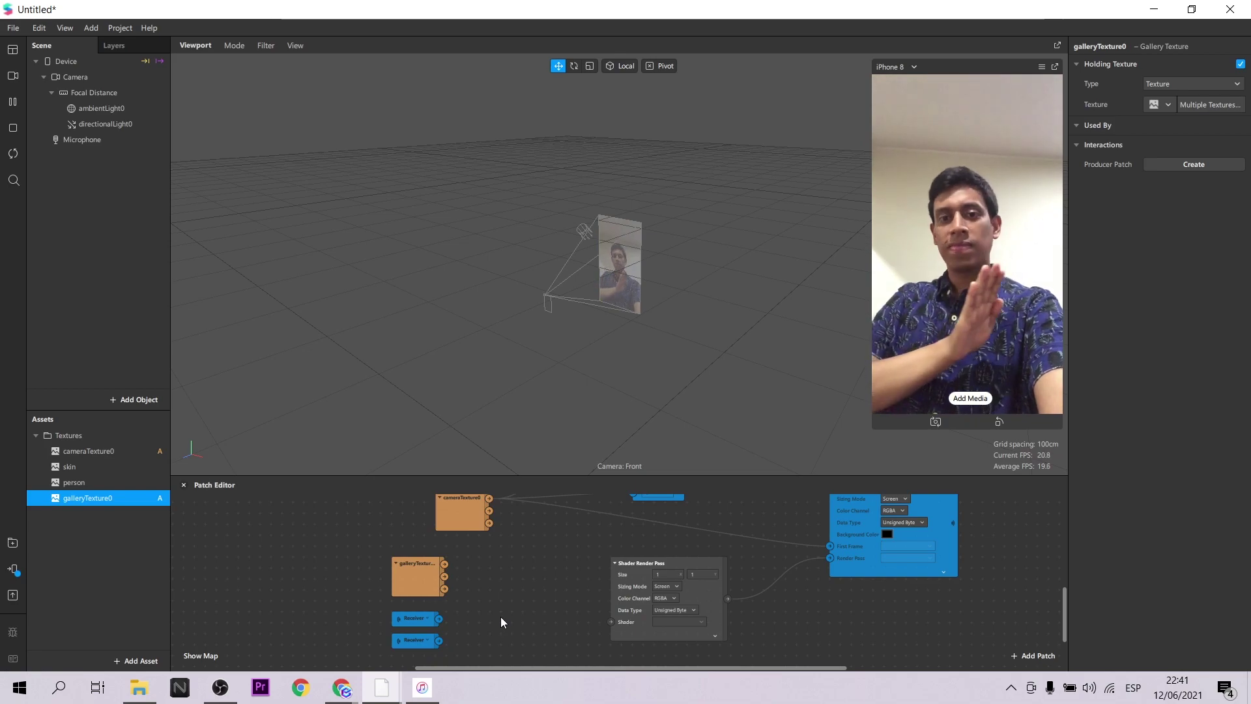
# - Assign the upper receiver to Delay Frame and the lower one to camera, shifting the camera receiver to line up its output
pyautogui.scroll(-2, 400, 584)
pyautogui.scroll(3, 401, 585)
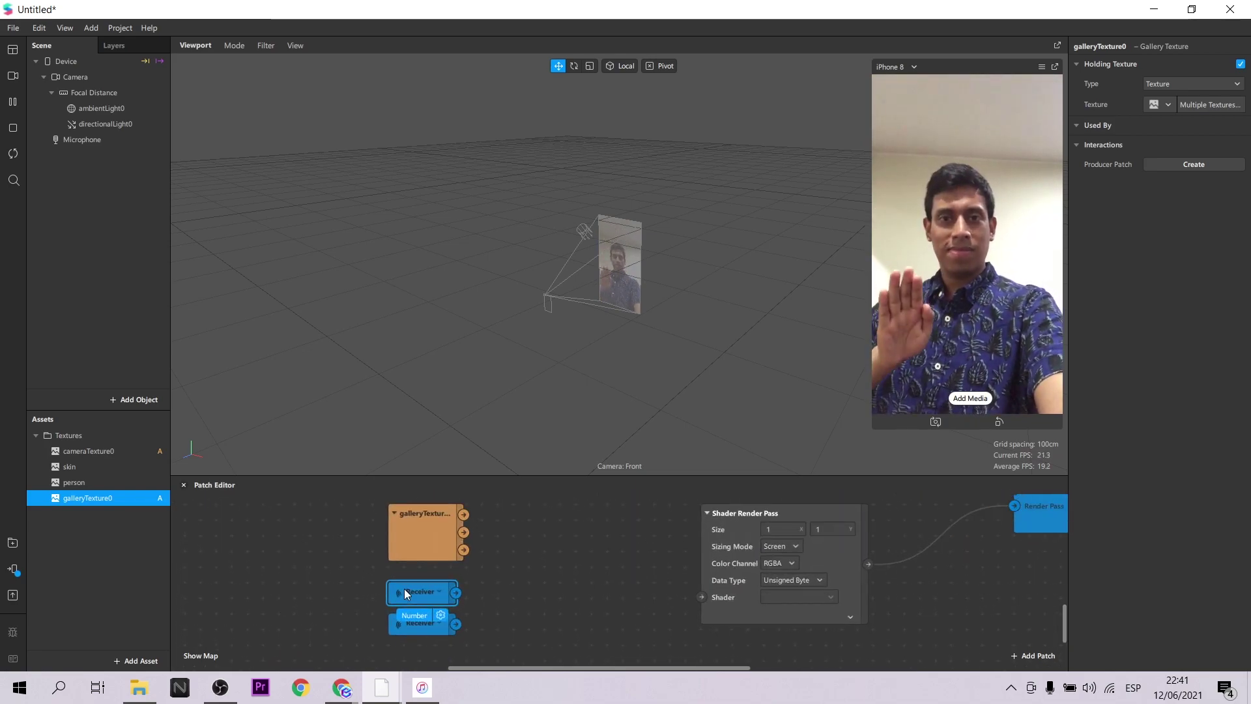
pyautogui.click(443, 594)
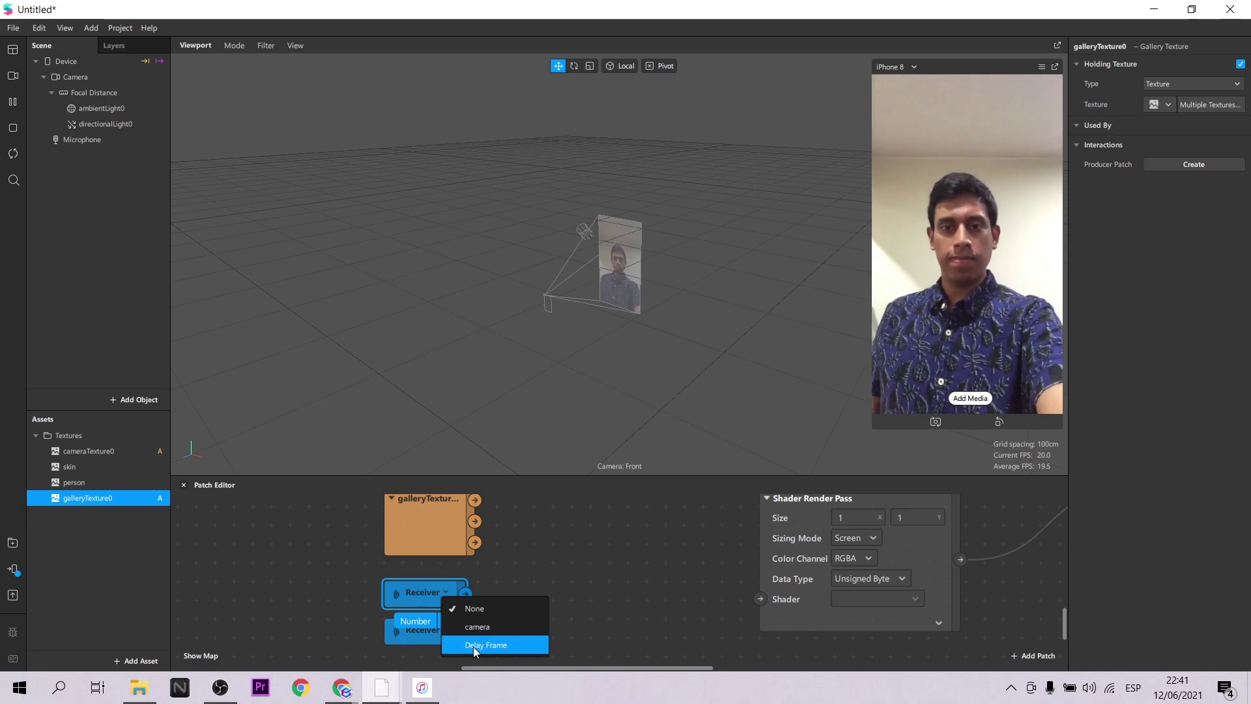
pyautogui.click(473, 647)
pyautogui.click(444, 626)
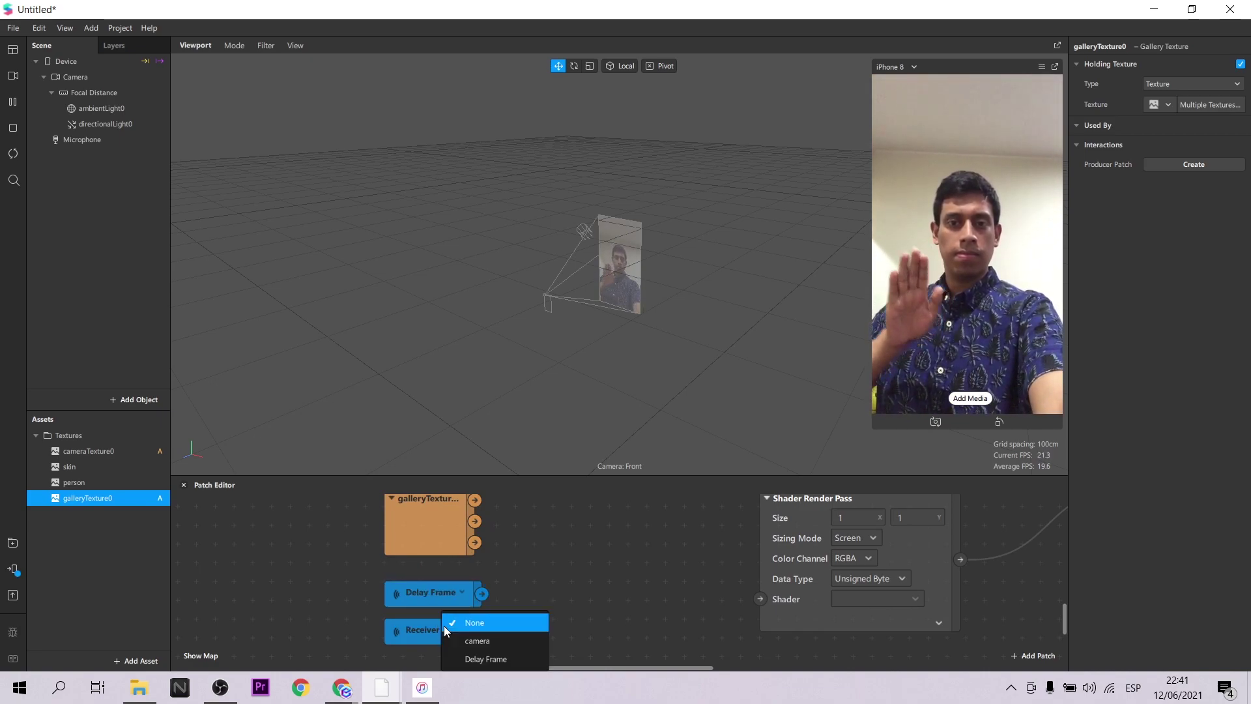
pyautogui.click(480, 642)
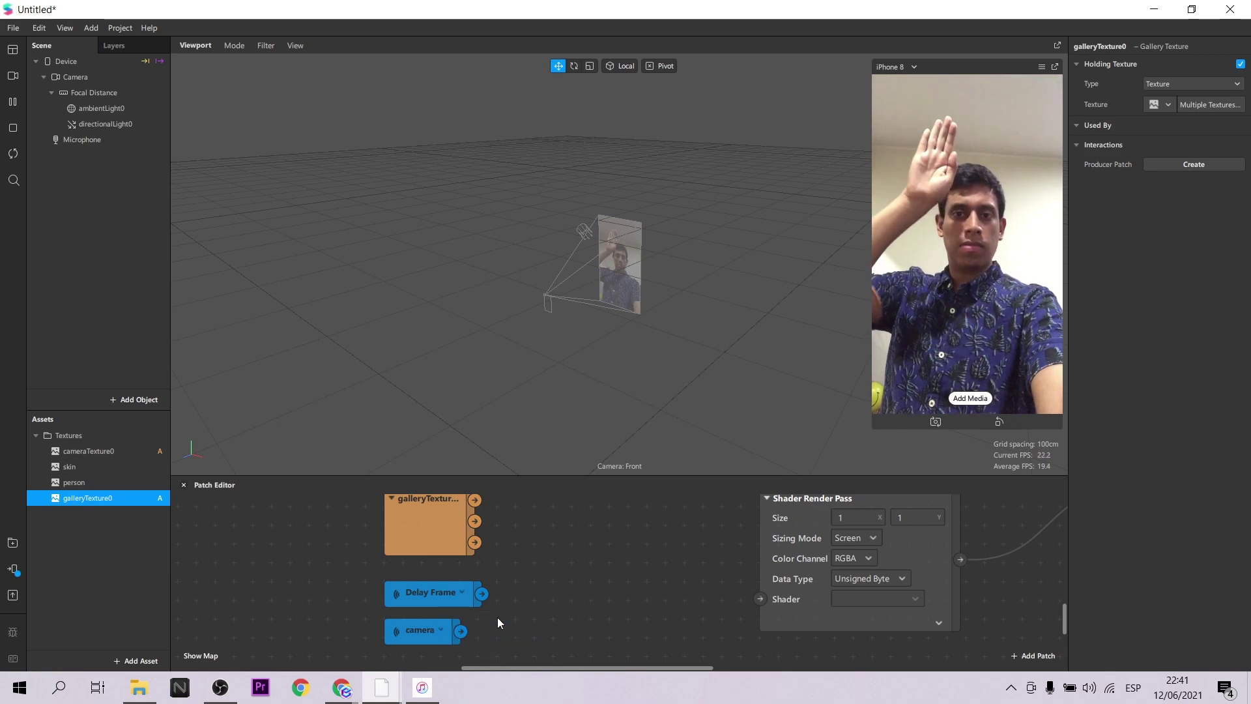
pyautogui.moveTo(429, 633); pyautogui.dragTo(452, 630)
pyautogui.click(443, 606)
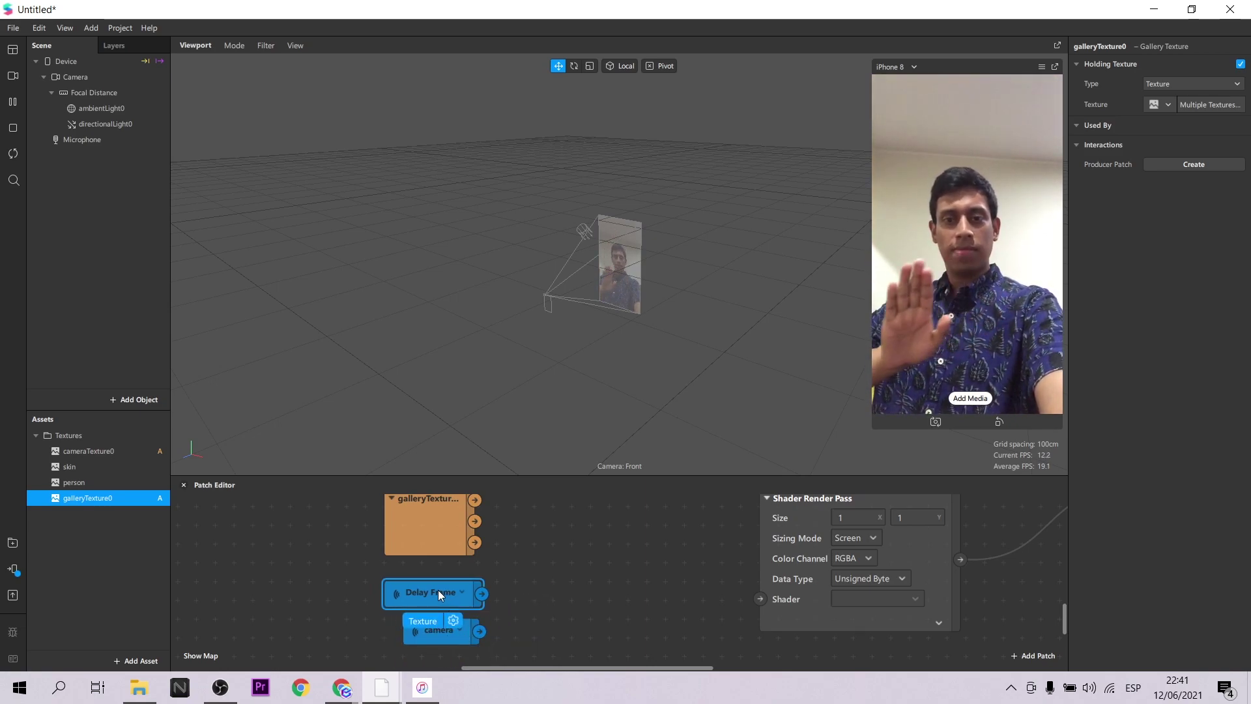
pyautogui.click(450, 641)
pyautogui.click(518, 603)
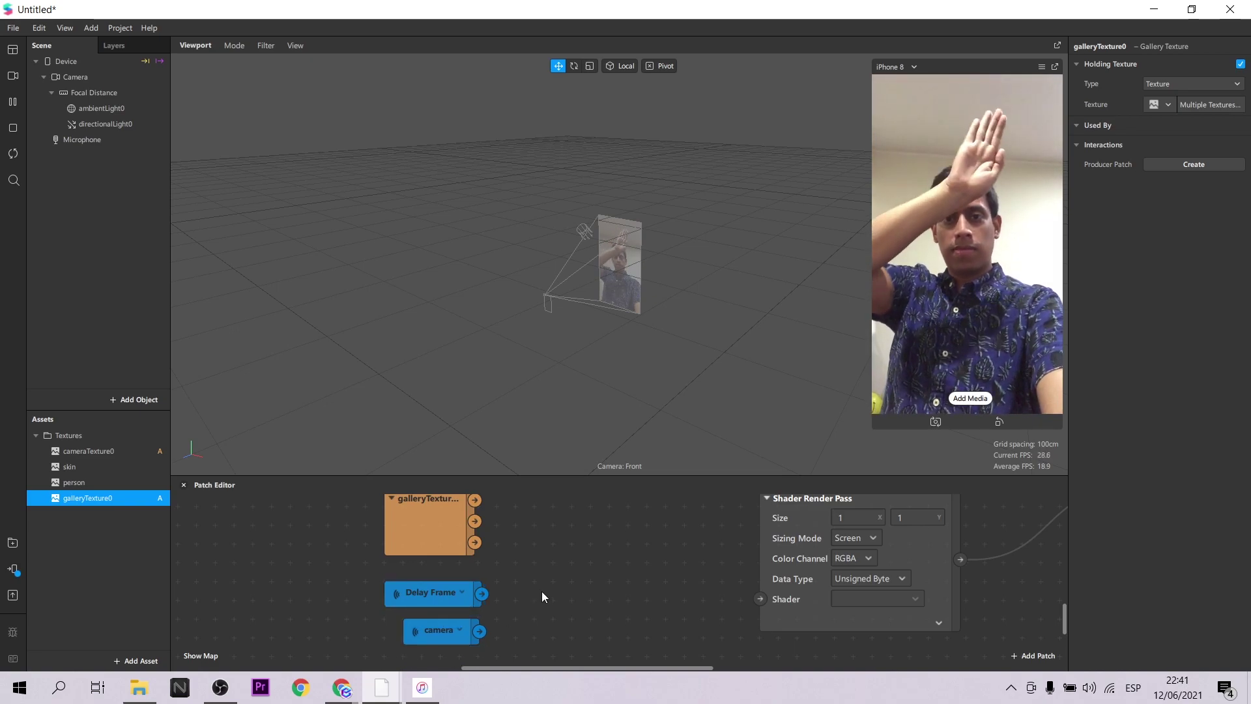
# - Add a Mix patch between galleryTexture0 and the Shader Render Pass
pyautogui.scroll(-2, 542, 592)
pyautogui.scroll(-2, 542, 591)
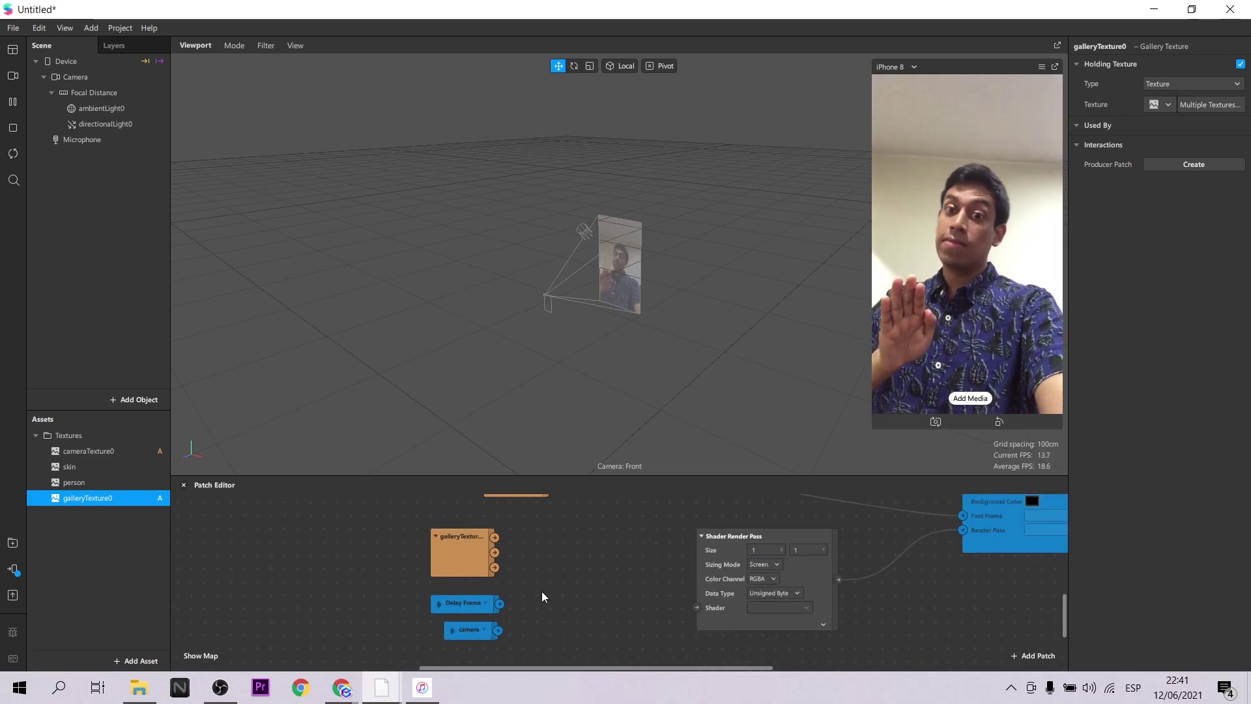
pyautogui.doubleClick(558, 572)
pyautogui.write('mix')
pyautogui.press('Return')
pyautogui.moveTo(577, 598); pyautogui.dragTo(579, 545)
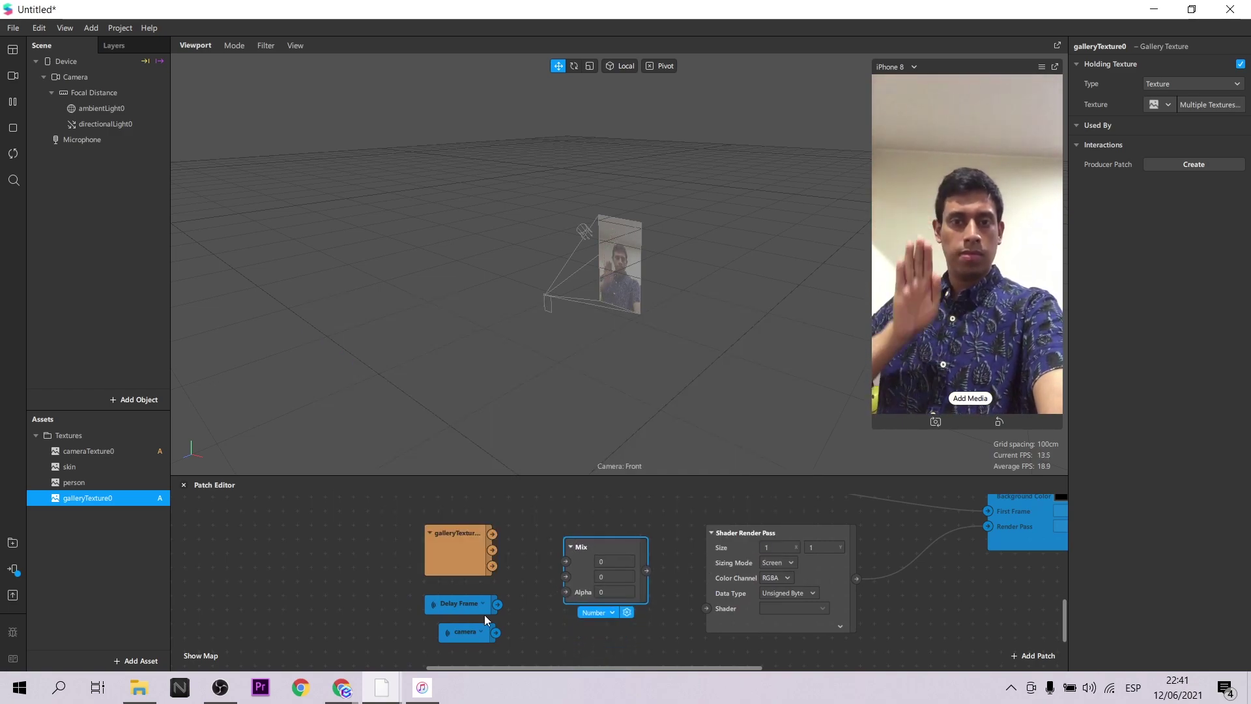
# - Wire Delay Frame, galleryTexture0's RGBA and camera to Mix's first, second and Alpha inputs, and Mix's output to the Shader Render Pass's Shader input
pyautogui.moveTo(498, 604); pyautogui.dragTo(566, 560)
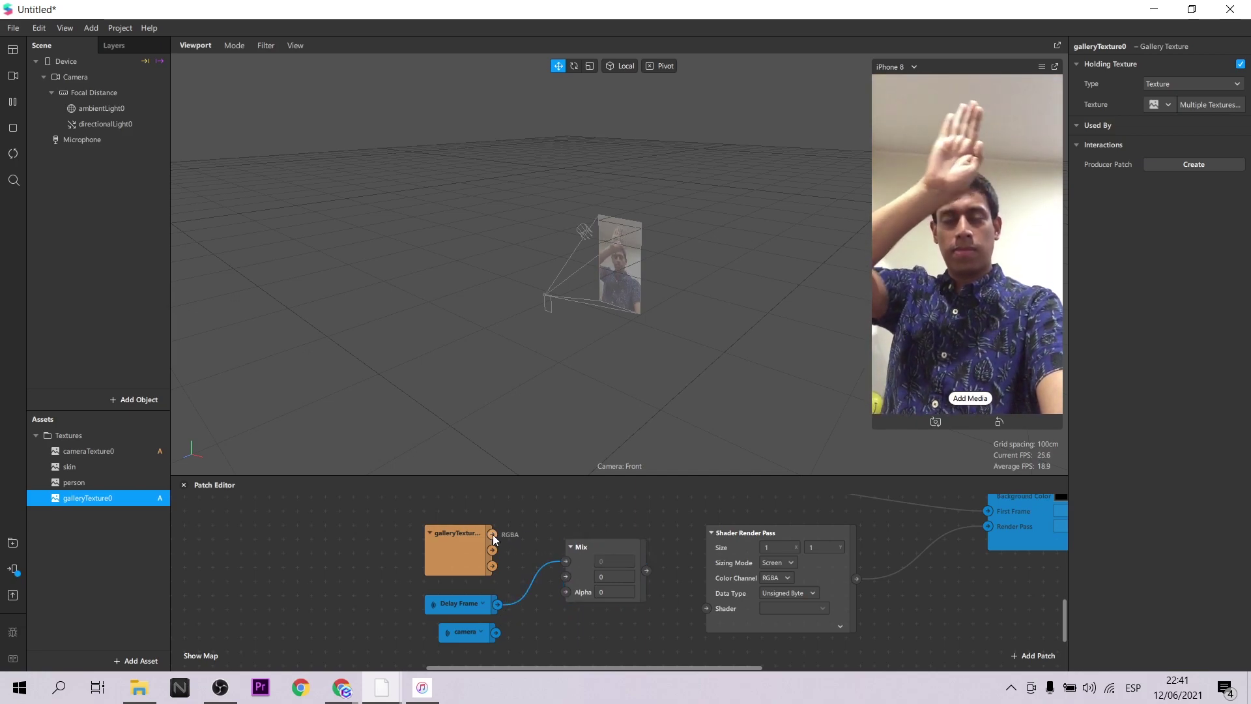
pyautogui.moveTo(492, 534); pyautogui.dragTo(565, 578)
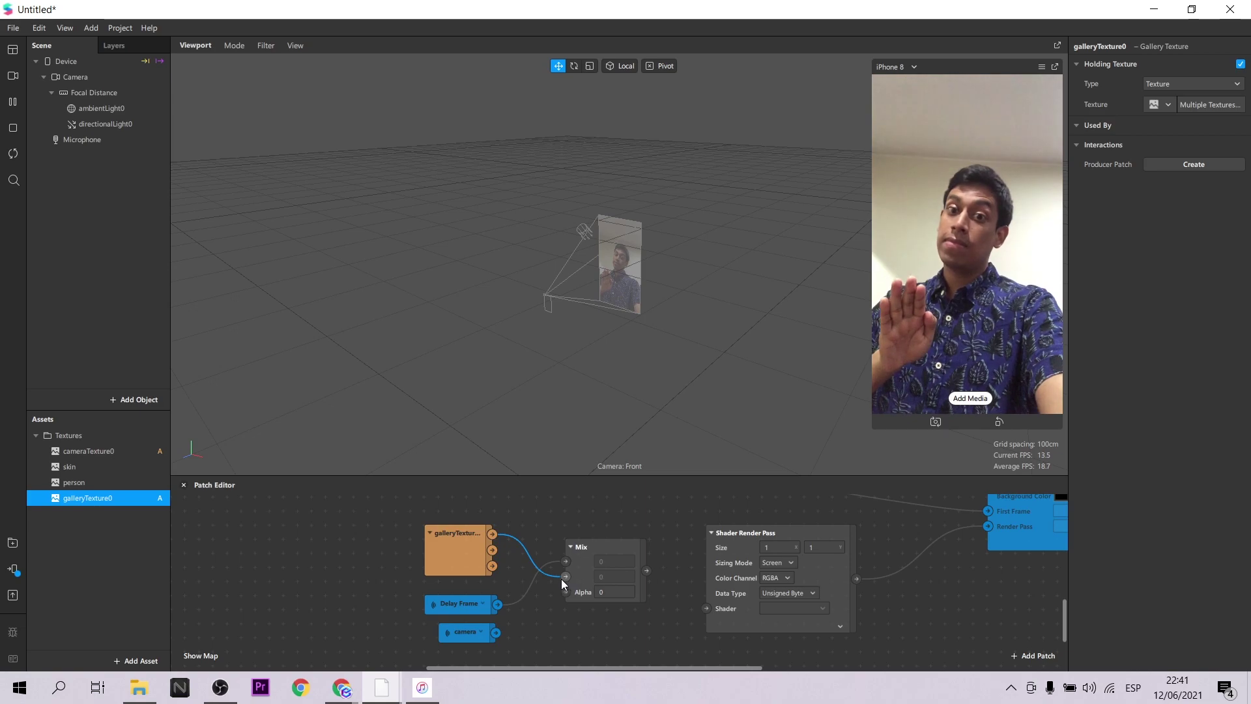
pyautogui.moveTo(500, 633); pyautogui.dragTo(568, 592)
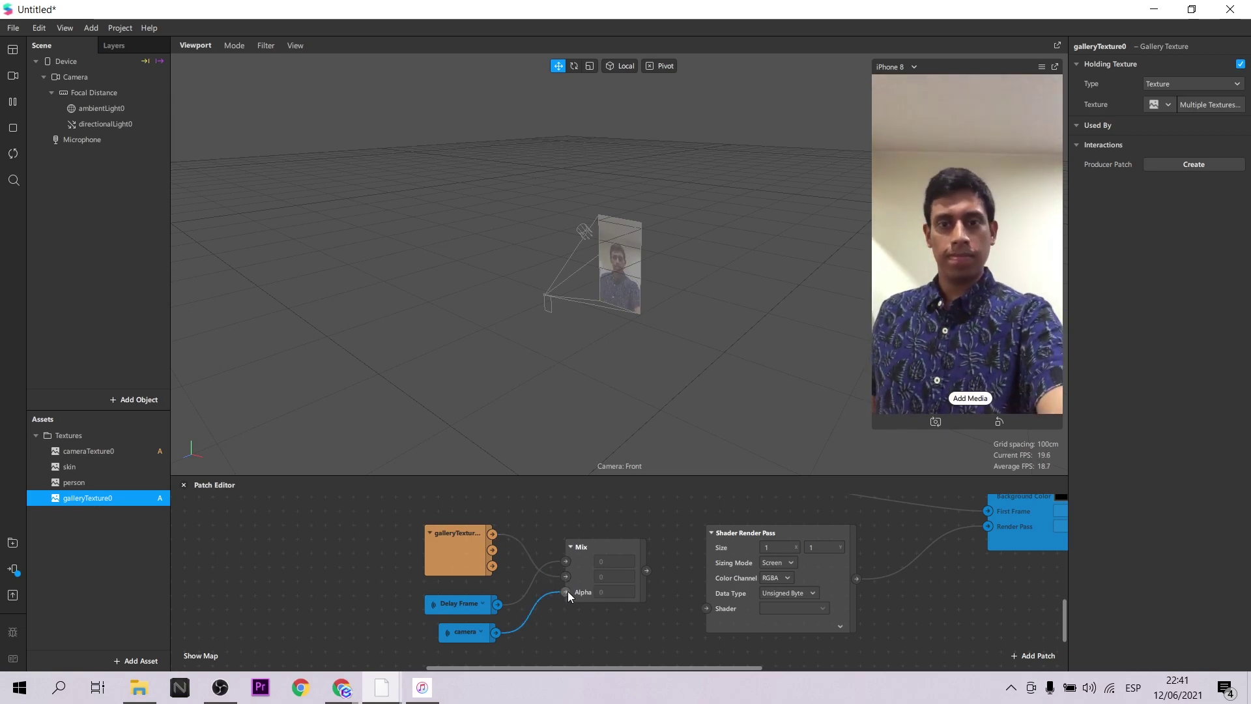
pyautogui.click(646, 571)
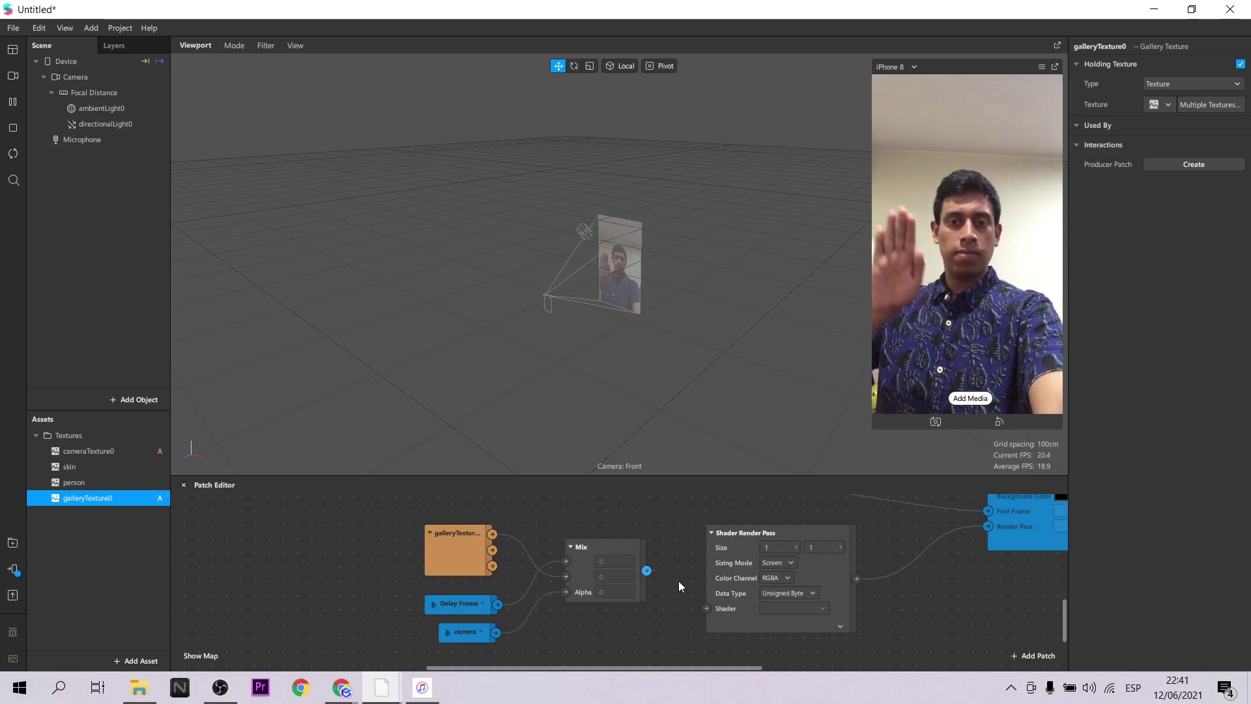
pyautogui.click(705, 606)
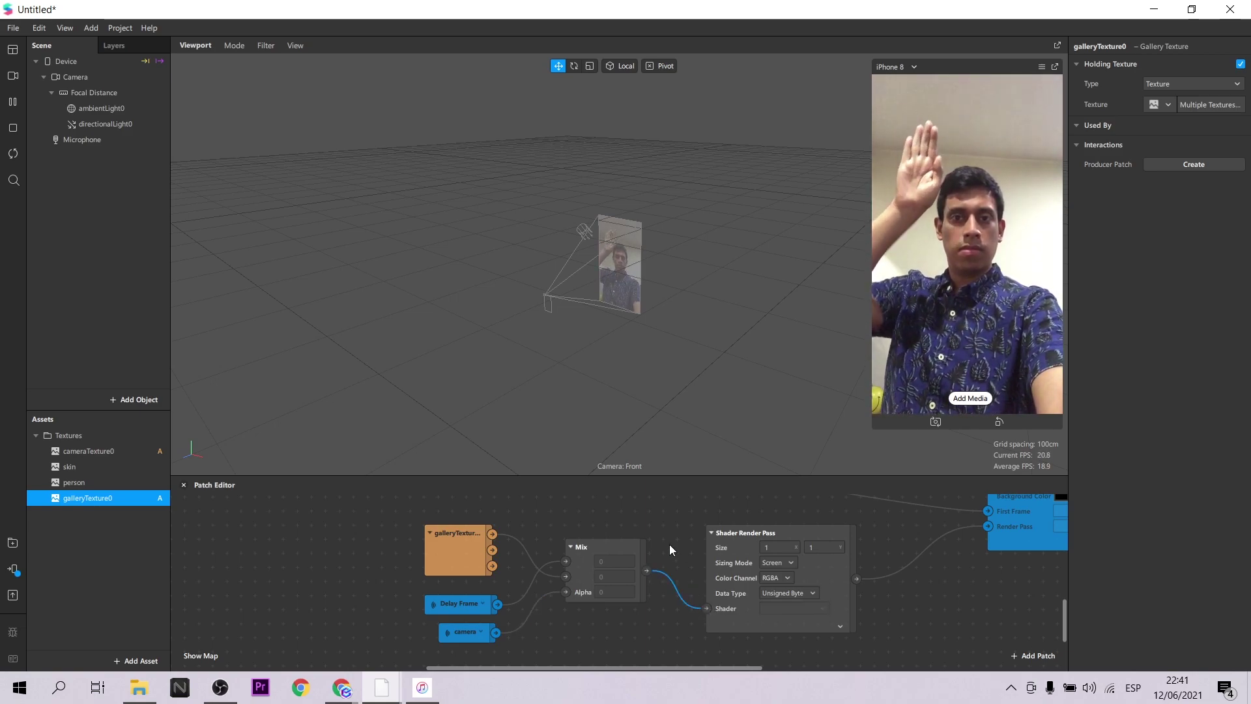
pyautogui.scroll(-6, 717, 531)
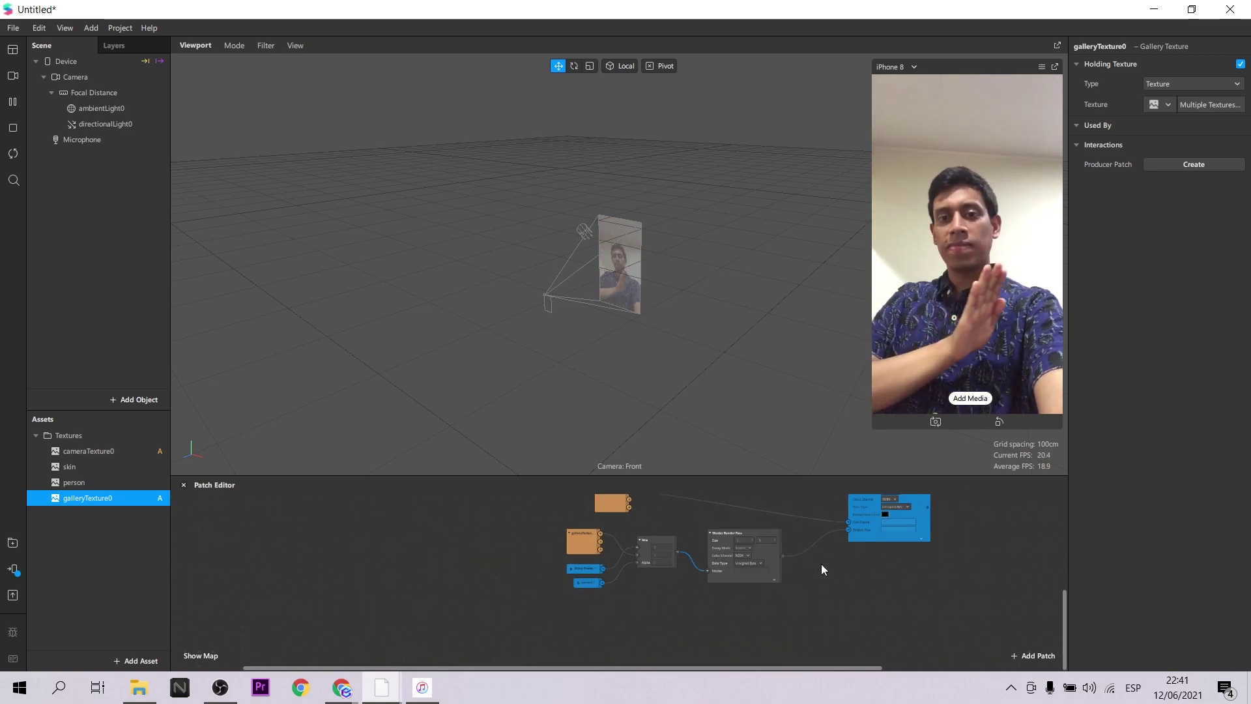
pyautogui.scroll(5, 838, 584)
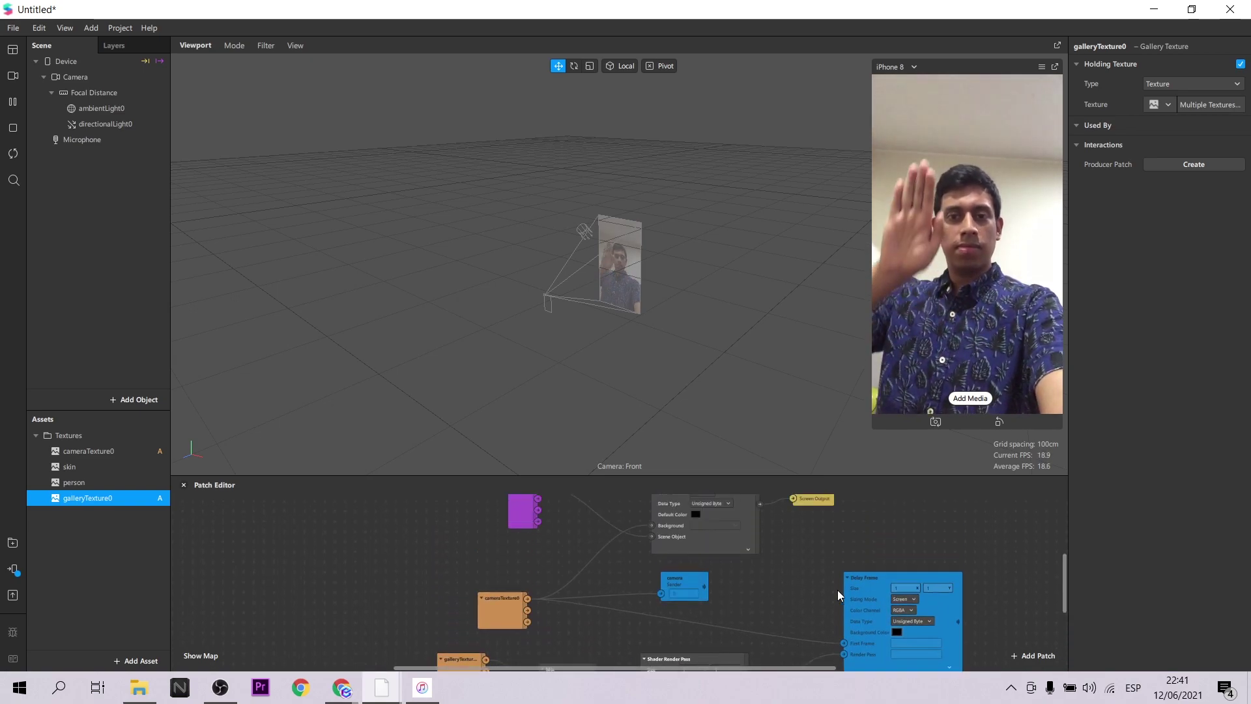
pyautogui.scroll(-5, 838, 589)
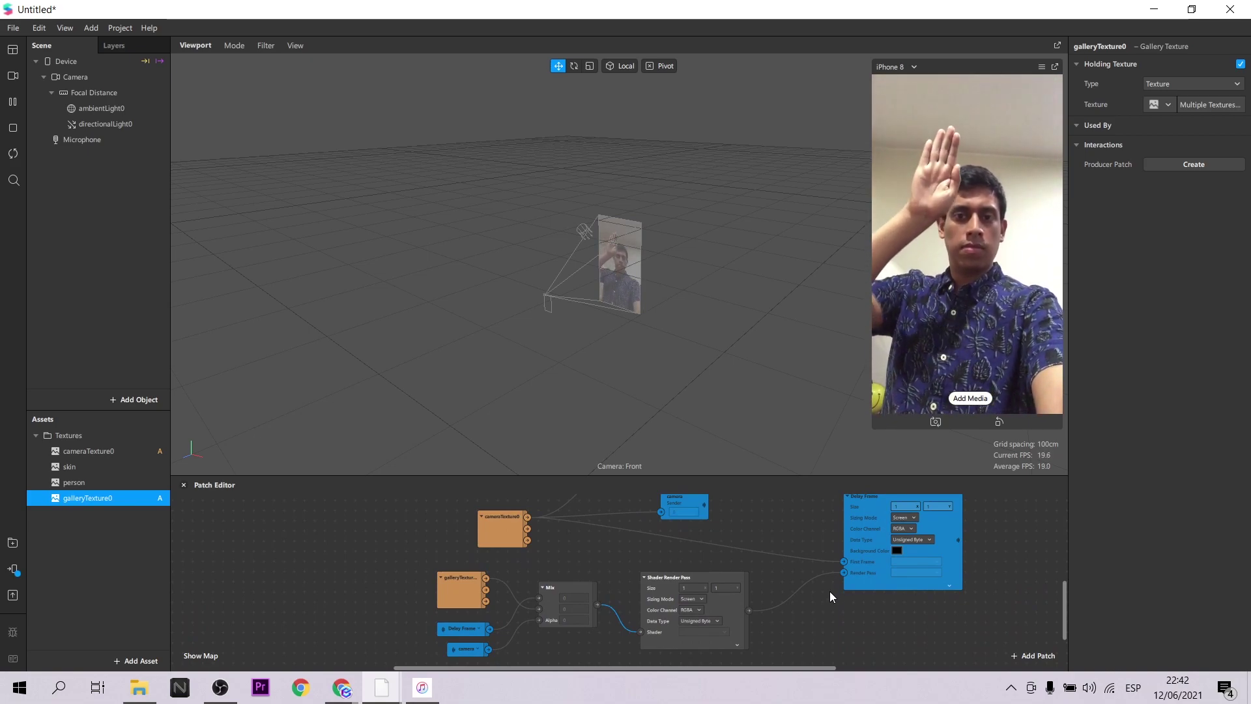
# - Insert a Rectangle 2D object into the scene
pyautogui.click(144, 399)
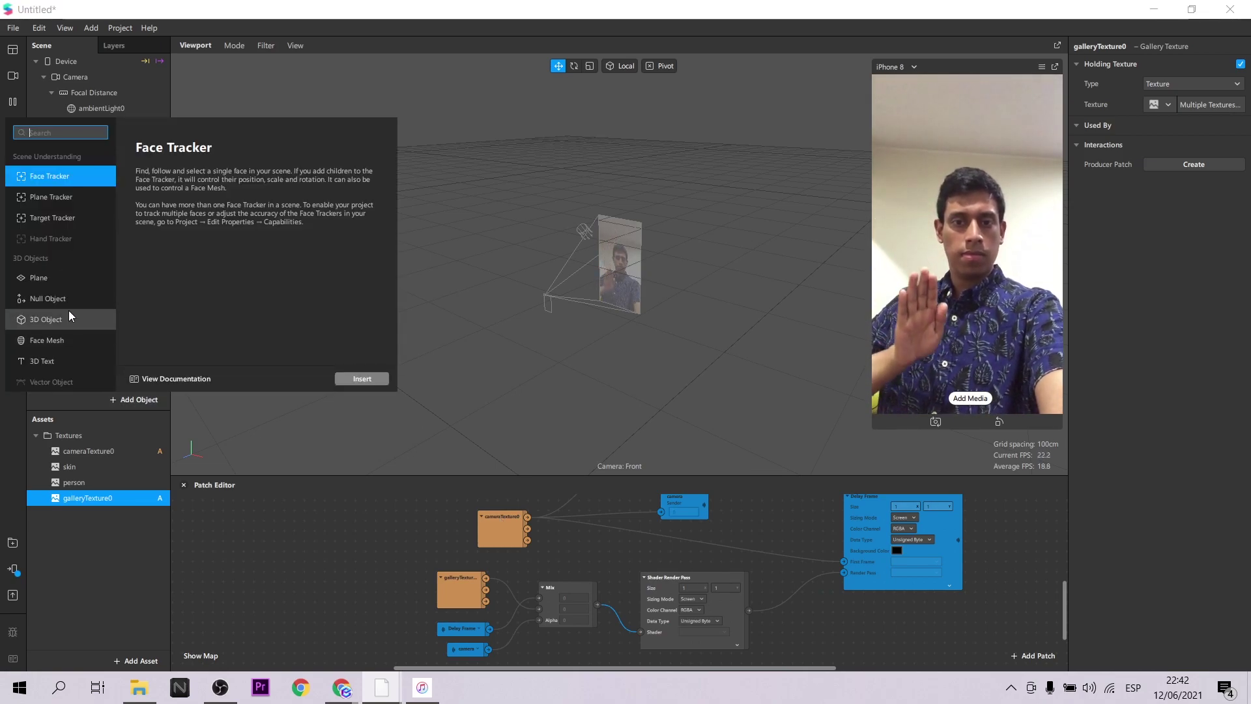
pyautogui.scroll(-2, 68, 310)
pyautogui.click(74, 356)
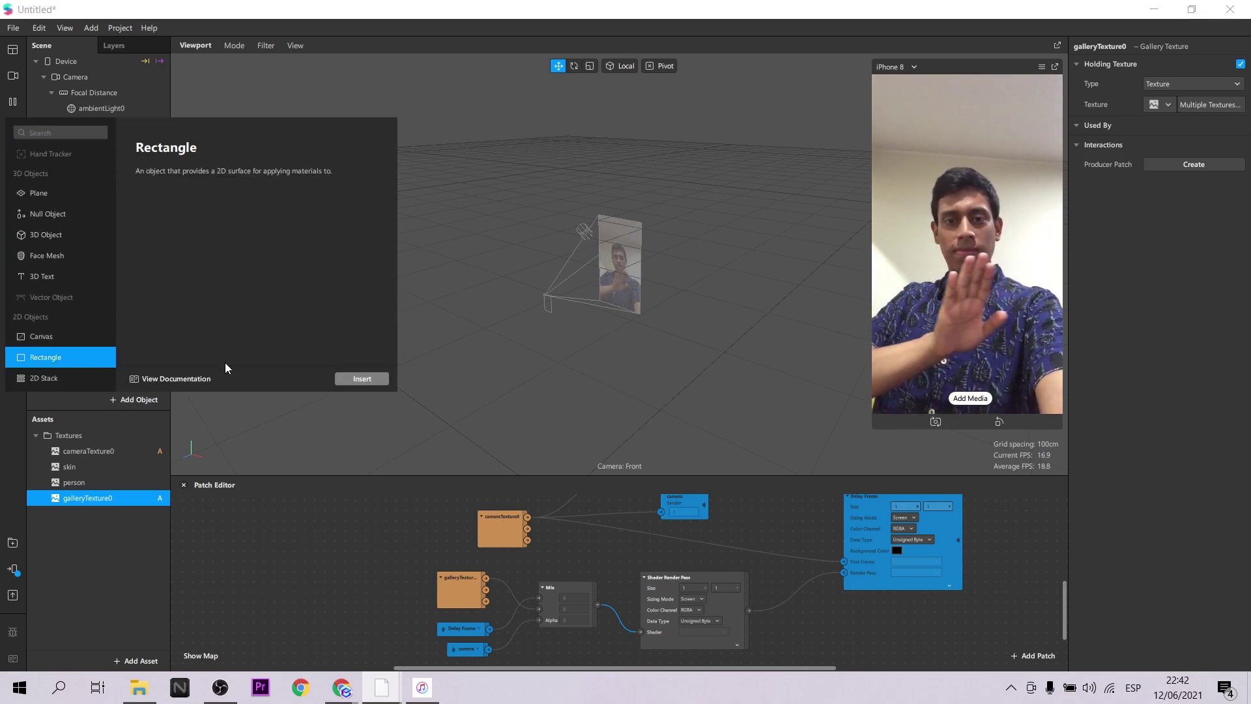
pyautogui.click(357, 379)
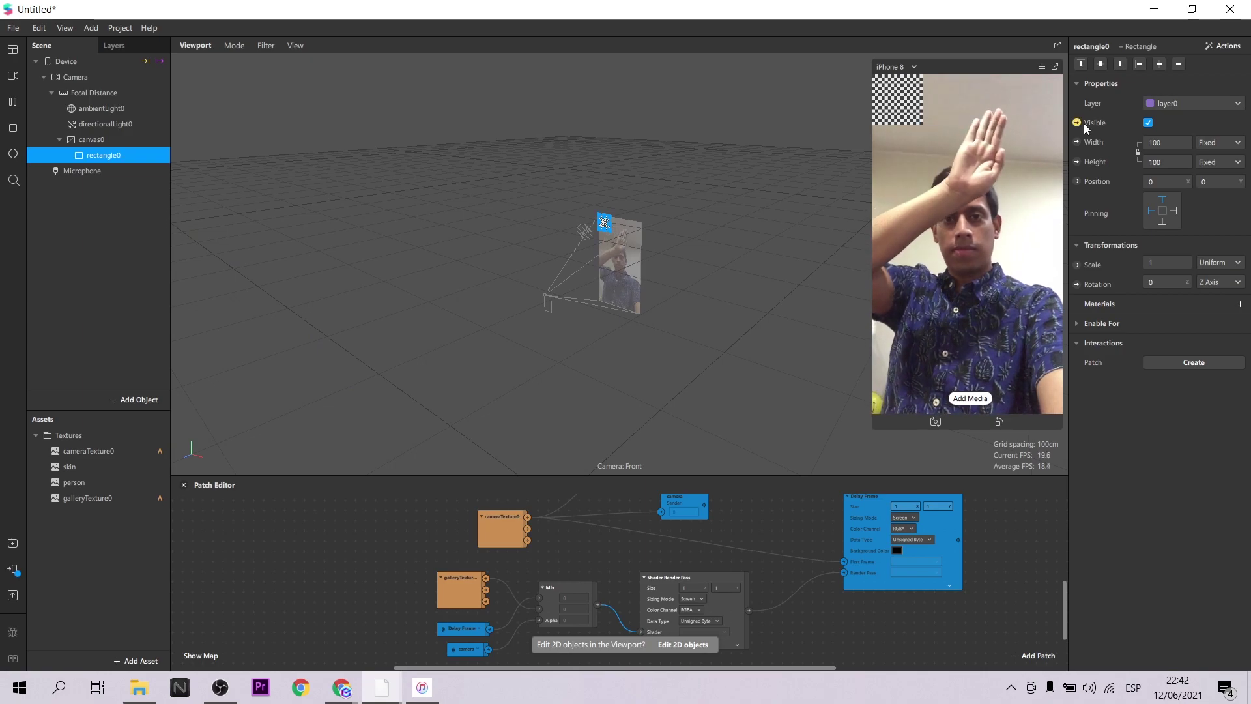
# - Set rectangle0's width and height to 100 Relative to fill the canvas, and give it a new material
pyautogui.click(1166, 162)
pyautogui.click(1166, 181)
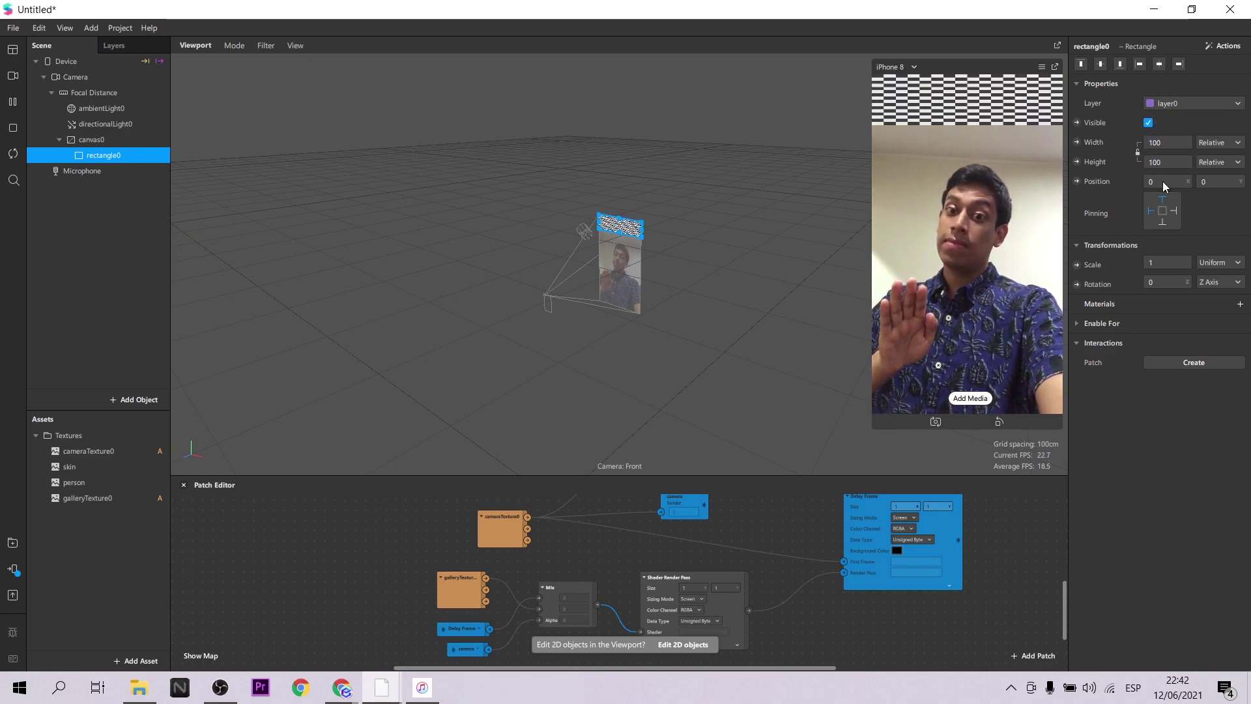
pyautogui.click(1240, 304)
# - Add a second rectangle under canvas0
pyautogui.click(92, 140)
pyautogui.rightClick(92, 140)
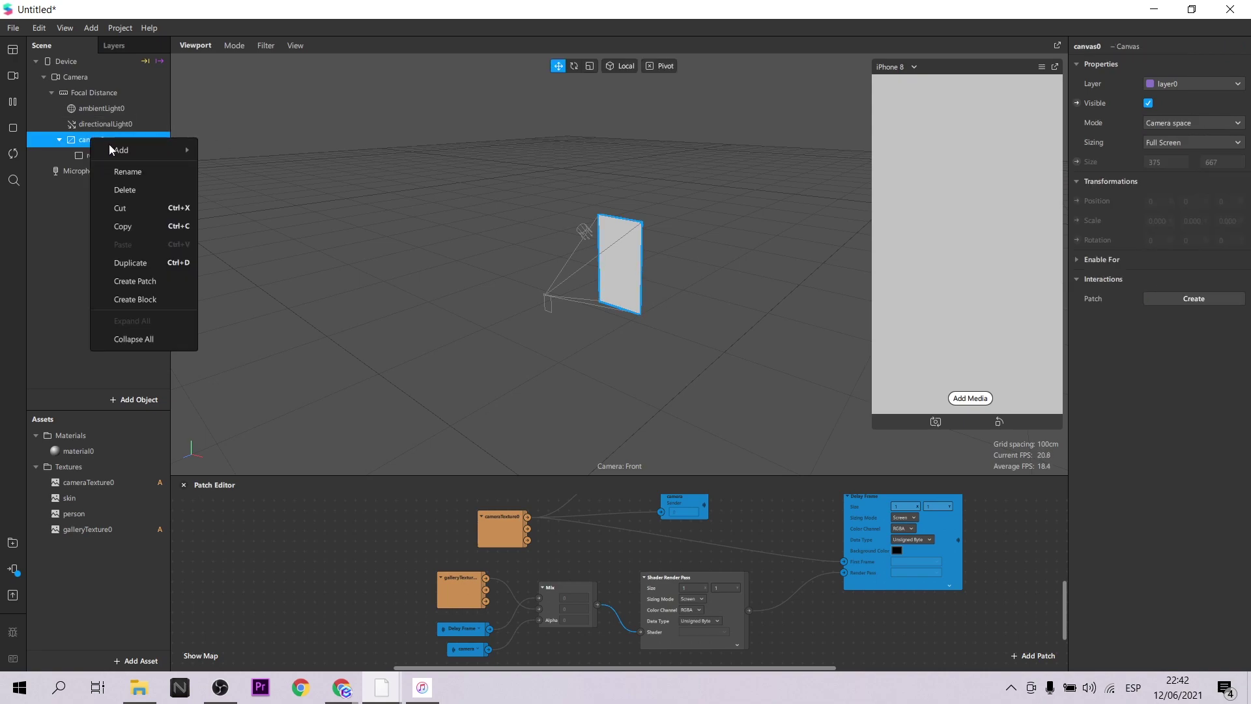
pyautogui.moveTo(170, 151)
pyautogui.click(272, 356)
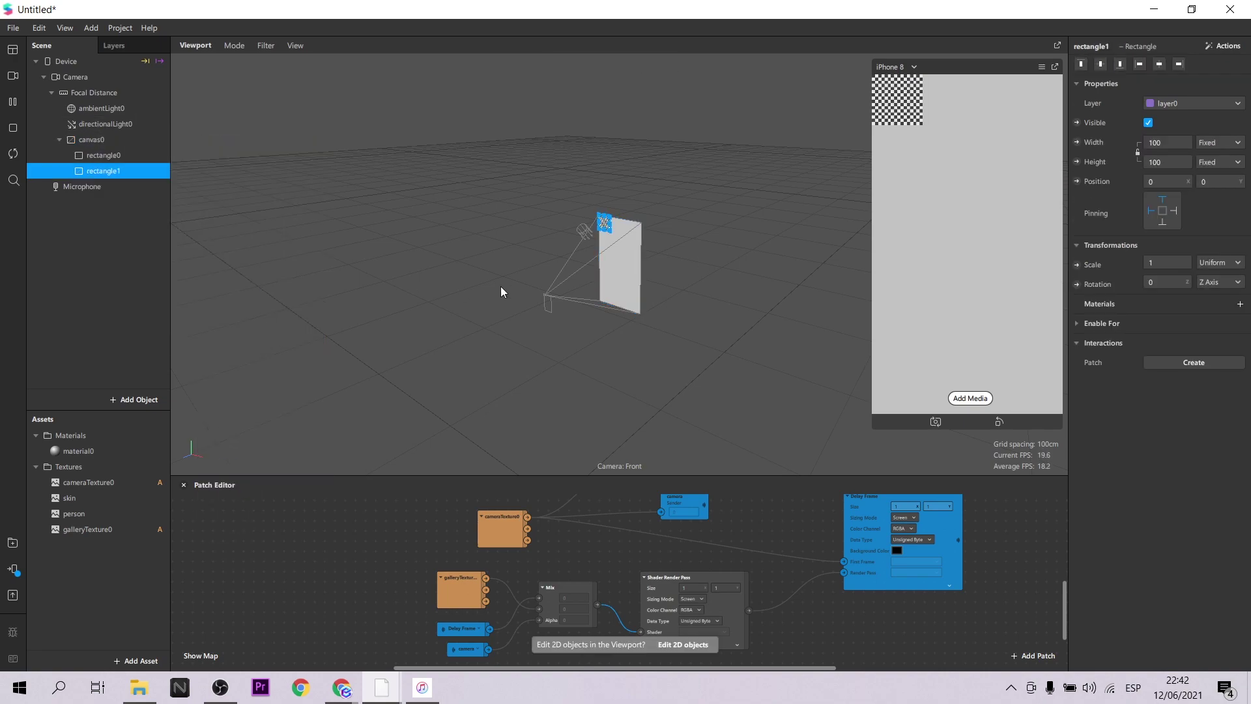
# - Set rectangle1's width and height to 100 Relative so it fills the canvas
pyautogui.click(1153, 142)
pyautogui.click(1166, 162)
pyautogui.click(1166, 162)
pyautogui.click(1167, 182)
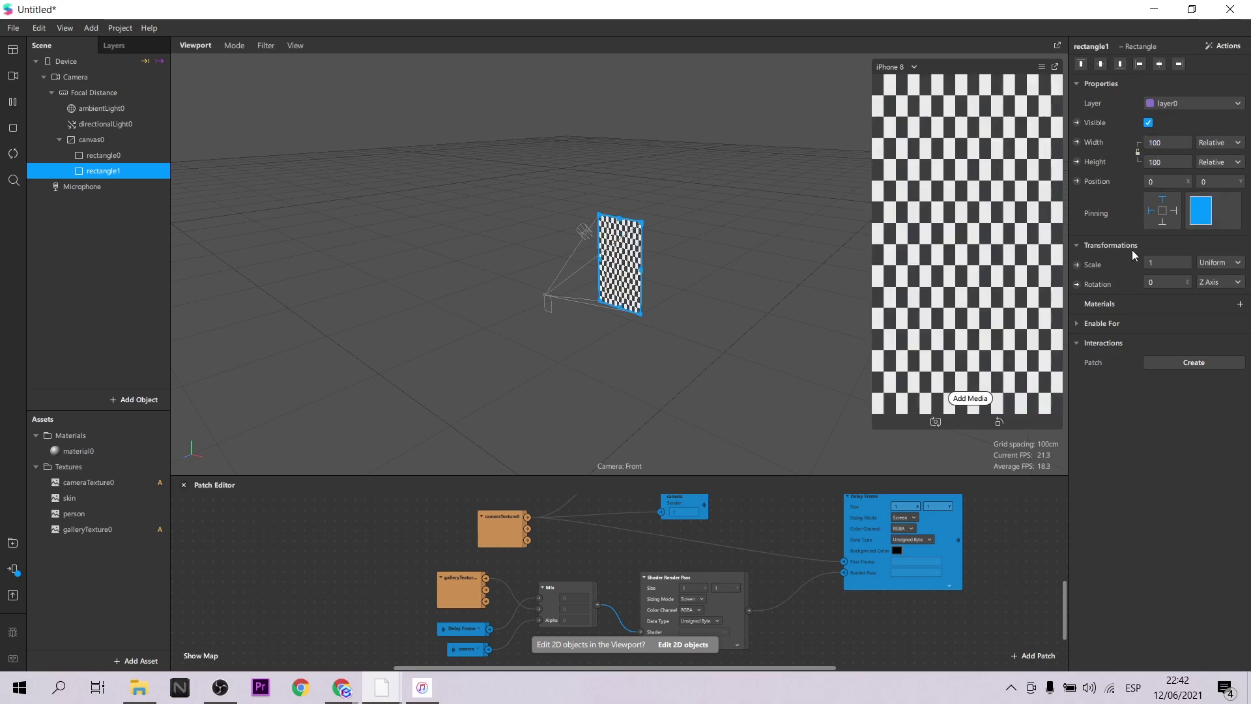
# - Give rectangle1 a new material and set material0's shader type to Flat
pyautogui.click(1240, 304)
pyautogui.click(1134, 353)
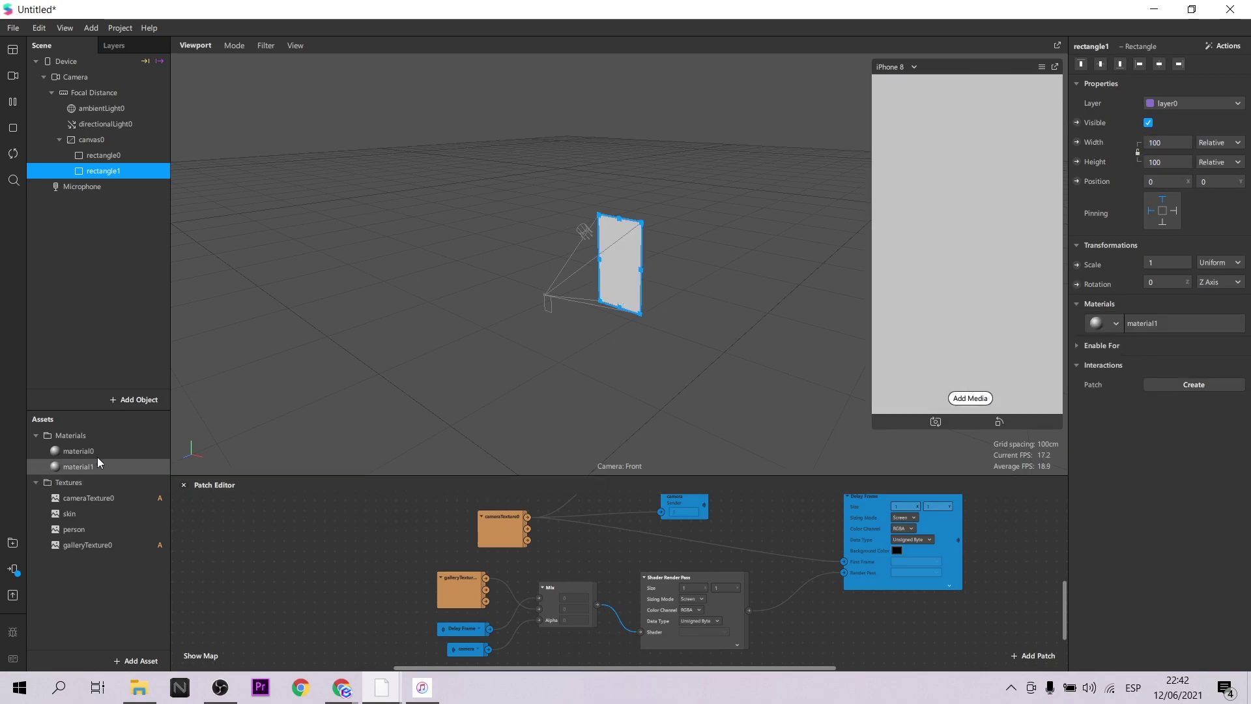
pyautogui.click(73, 450)
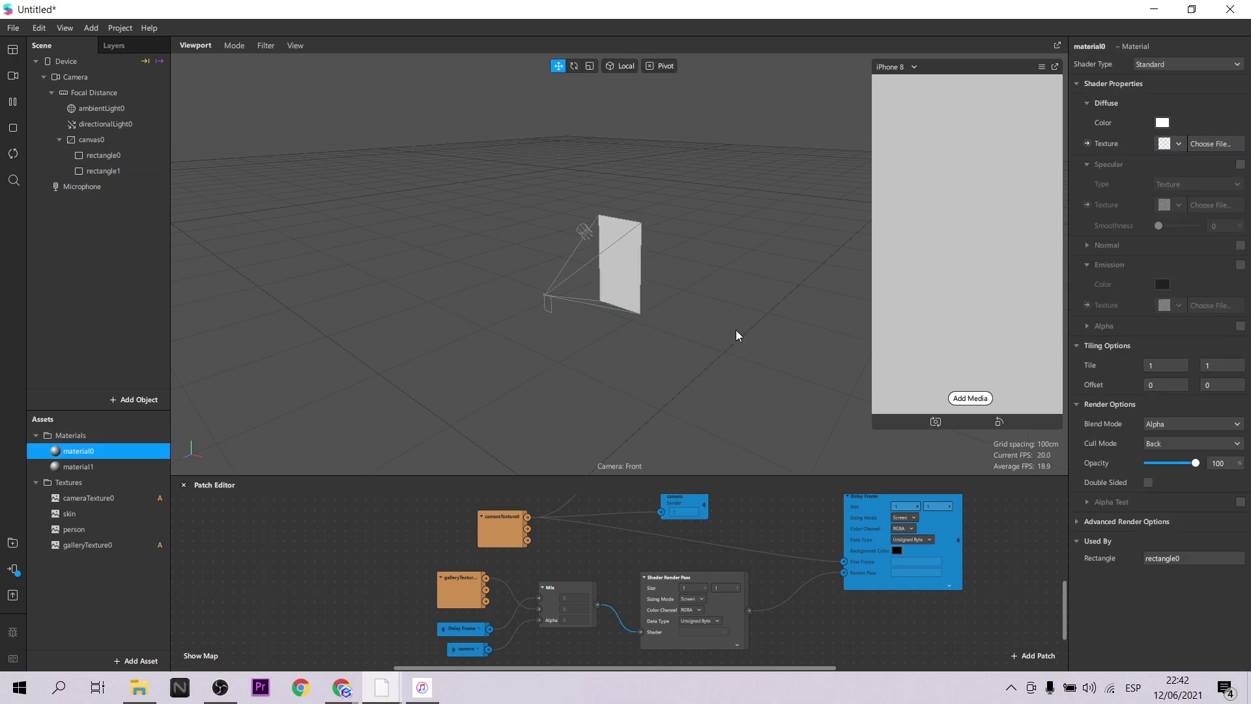
pyautogui.click(1185, 68)
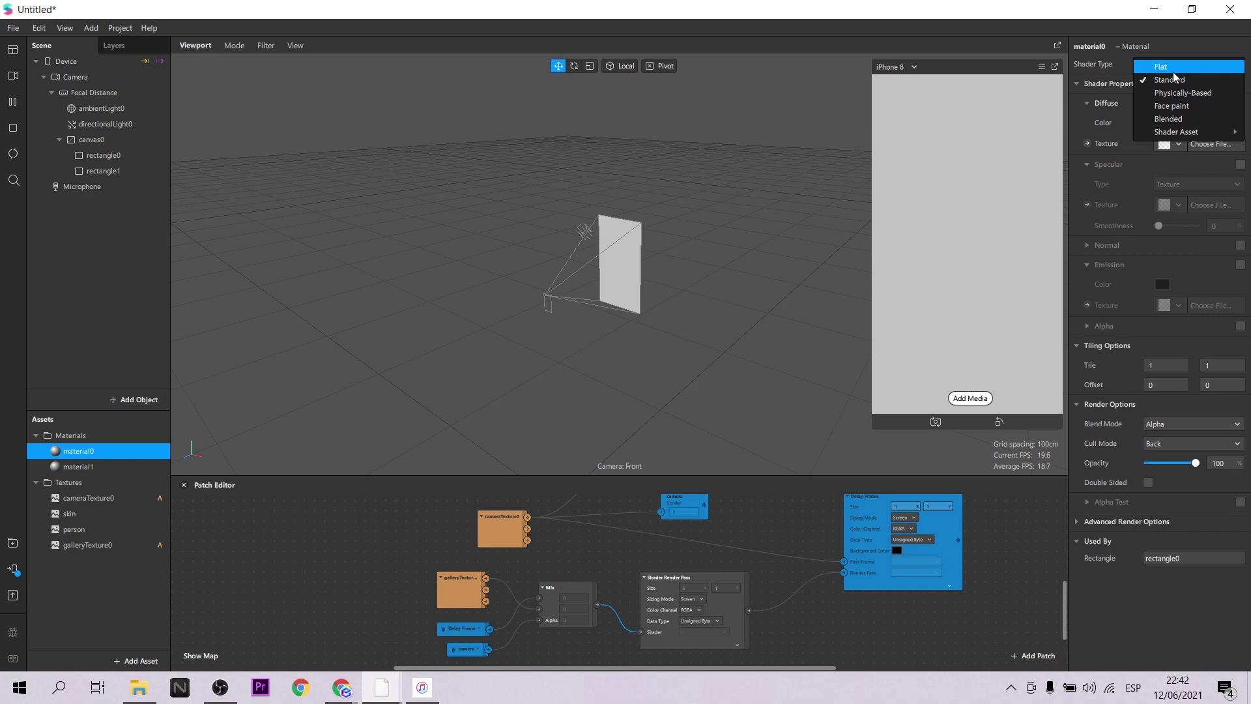
pyautogui.click(1173, 72)
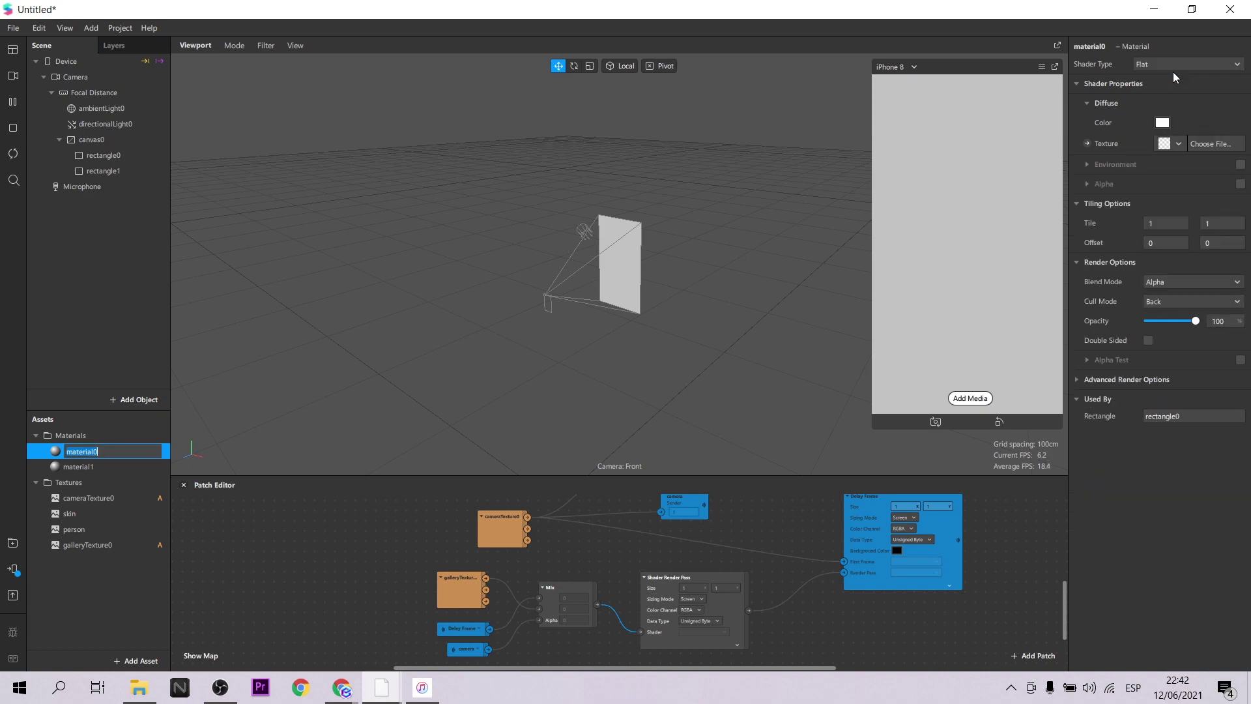
# - Create a patch for material0's diffuse texture and connect the Shader Render Pass output to it
pyautogui.click(1088, 144)
pyautogui.moveTo(666, 601); pyautogui.dragTo(872, 633)
pyautogui.moveTo(748, 610); pyautogui.dragTo(864, 627)
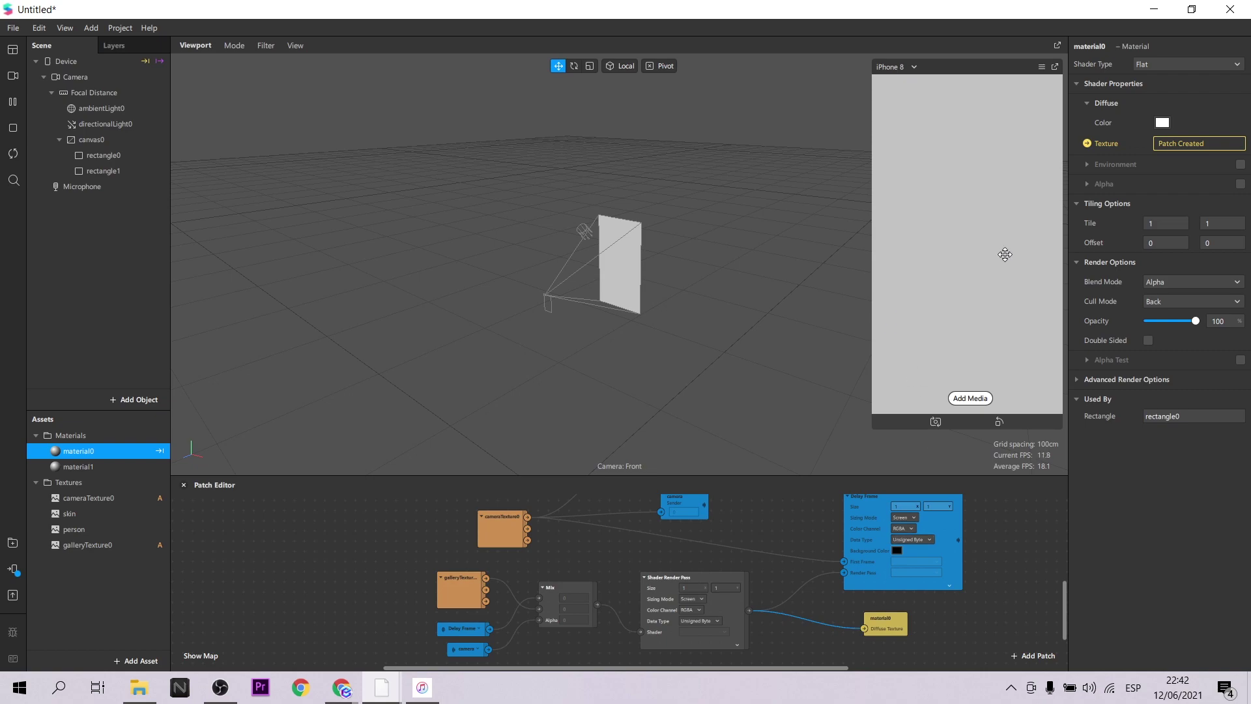
# - Enable Alpha on material0 and use the skin texture as its alpha texture
pyautogui.click(1089, 186)
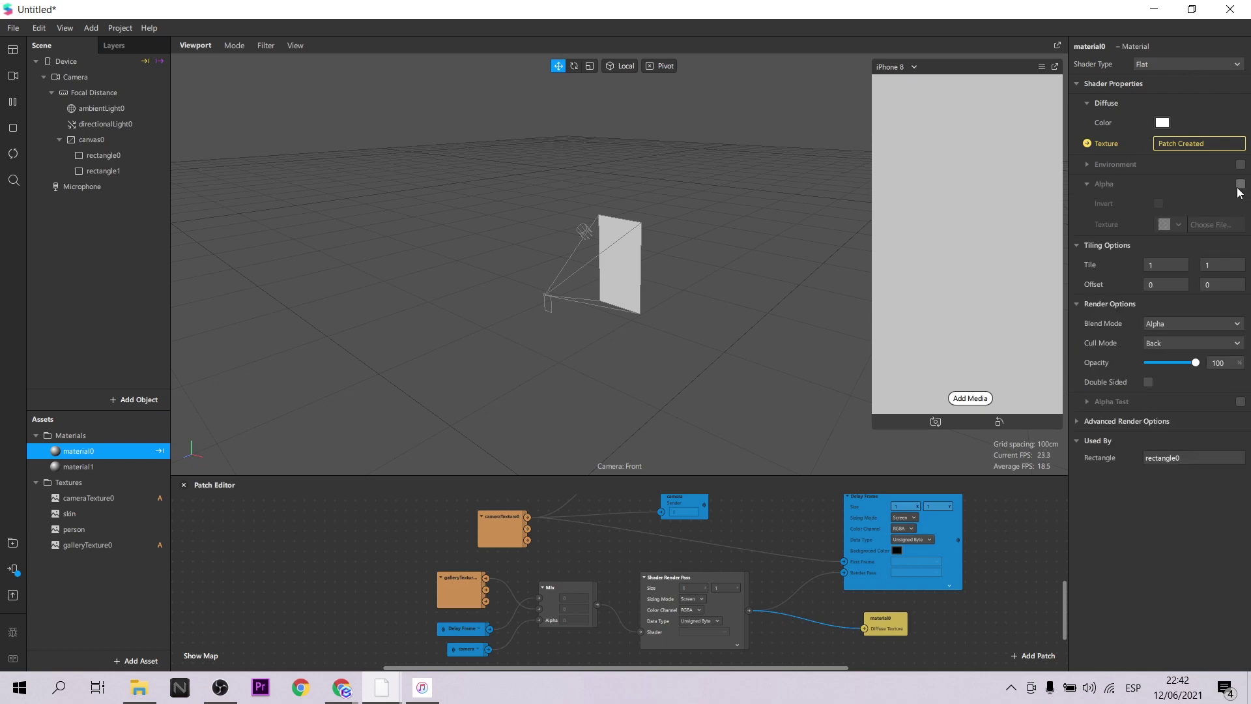
pyautogui.click(1240, 185)
pyautogui.click(1172, 224)
pyautogui.click(1151, 266)
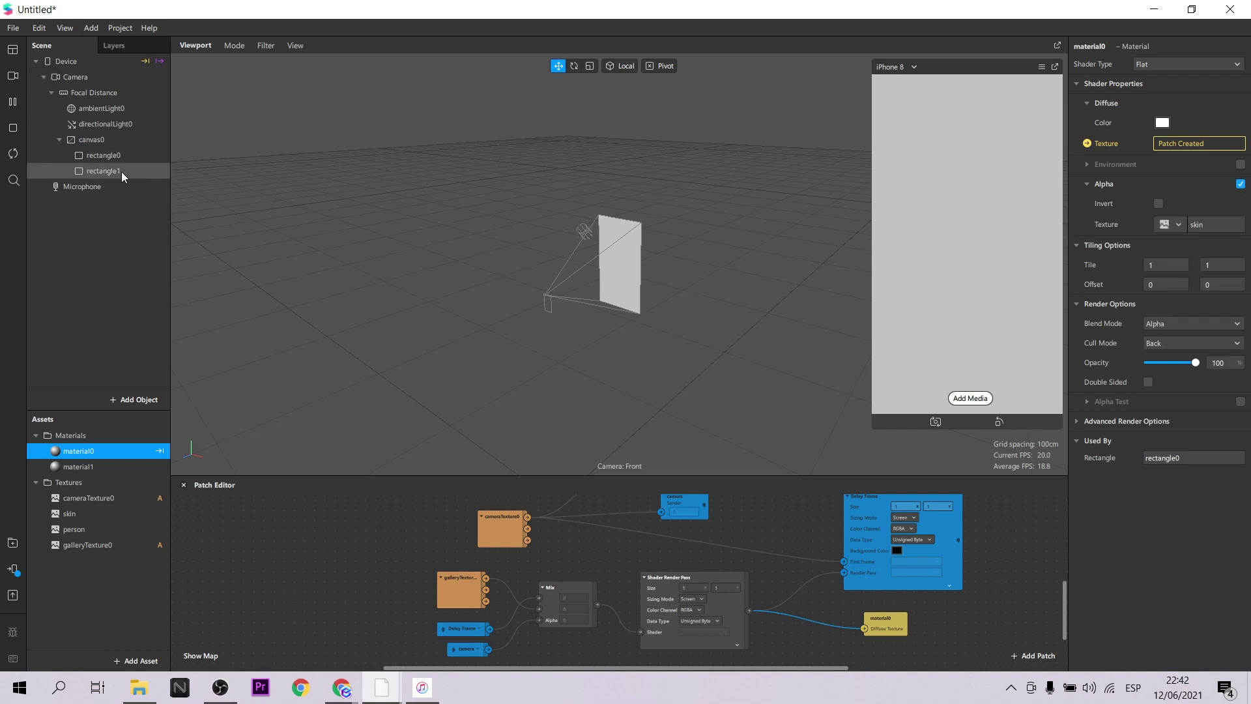
# - Set material1's shader type to Flat and its diffuse texture to galleryTexture0
pyautogui.click(111, 470)
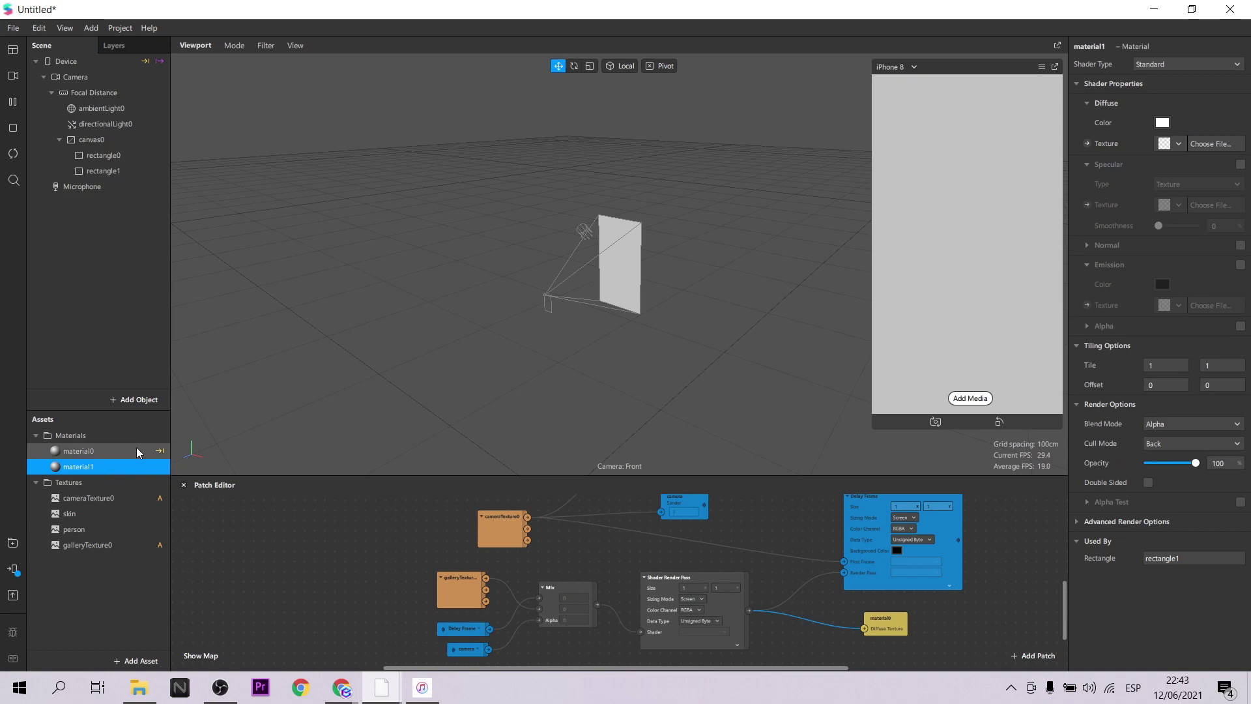
pyautogui.click(1179, 64)
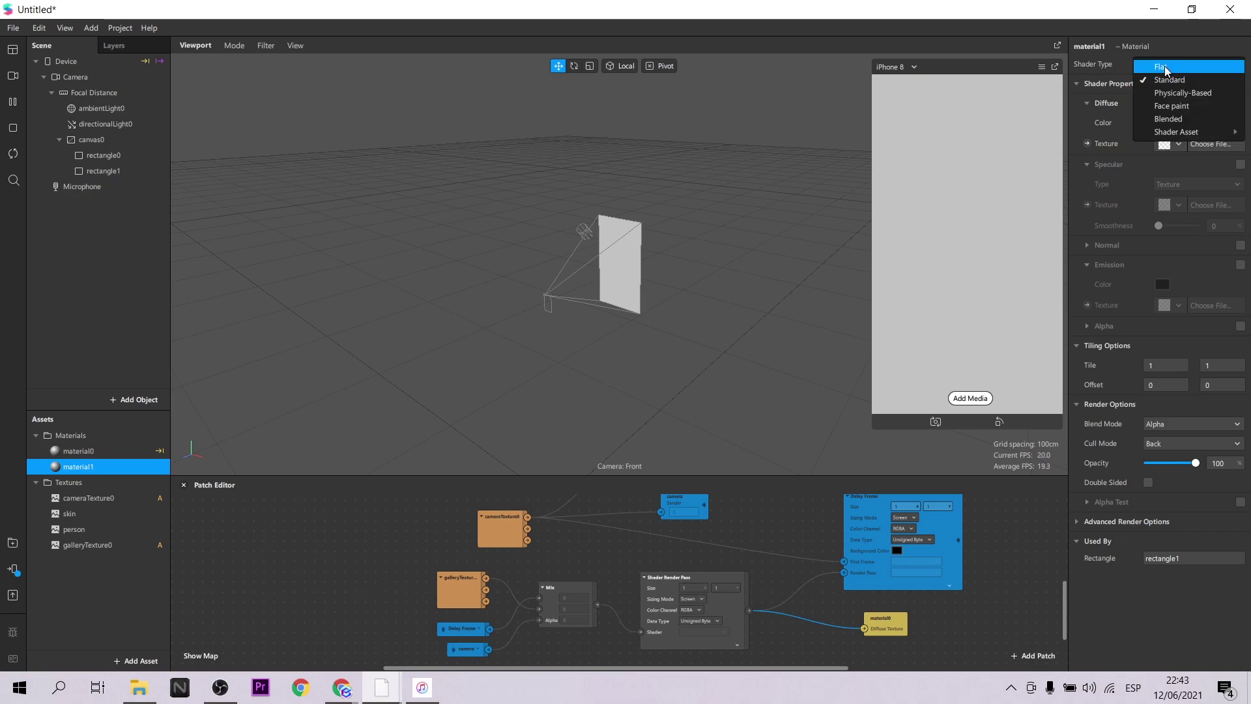
pyautogui.click(1164, 65)
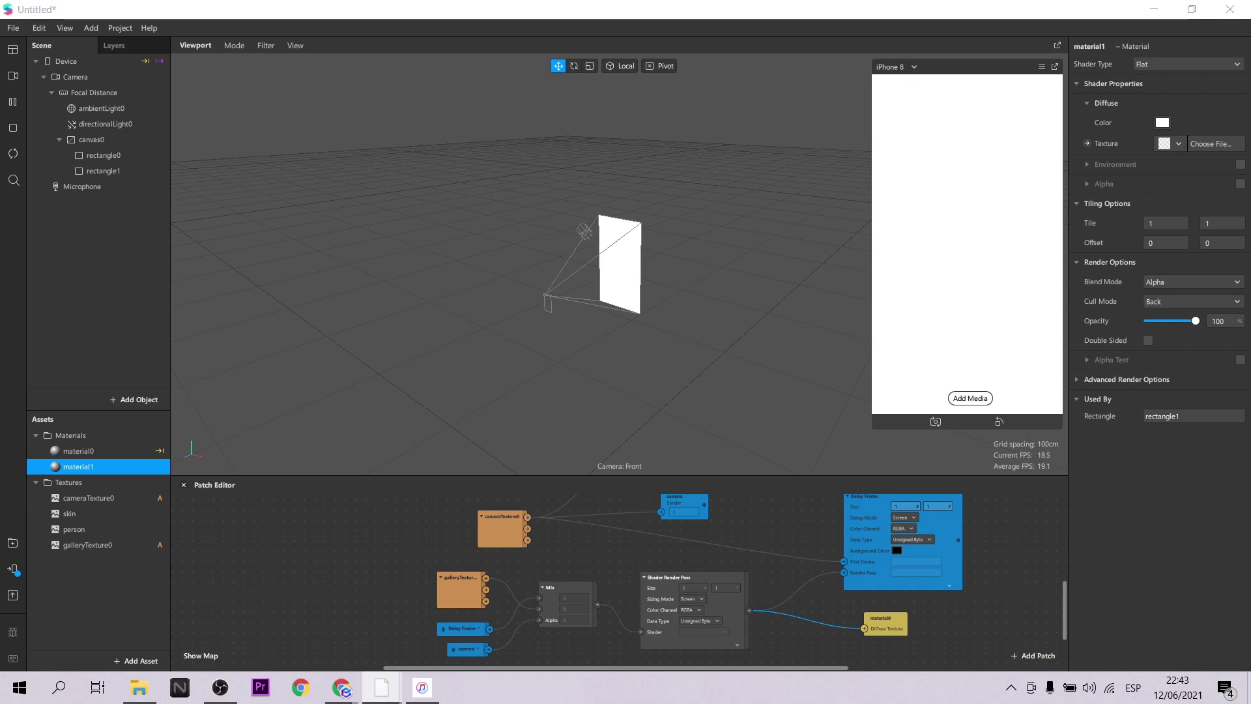
pyautogui.click(1170, 145)
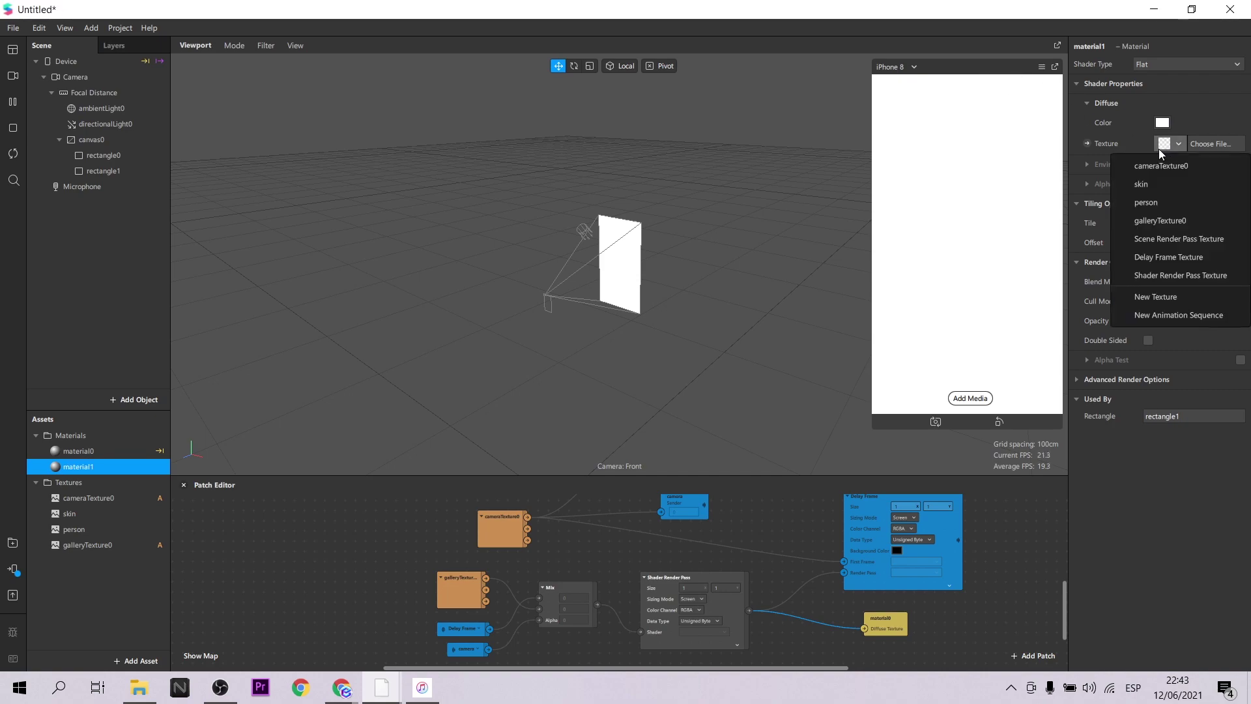
pyautogui.click(1184, 222)
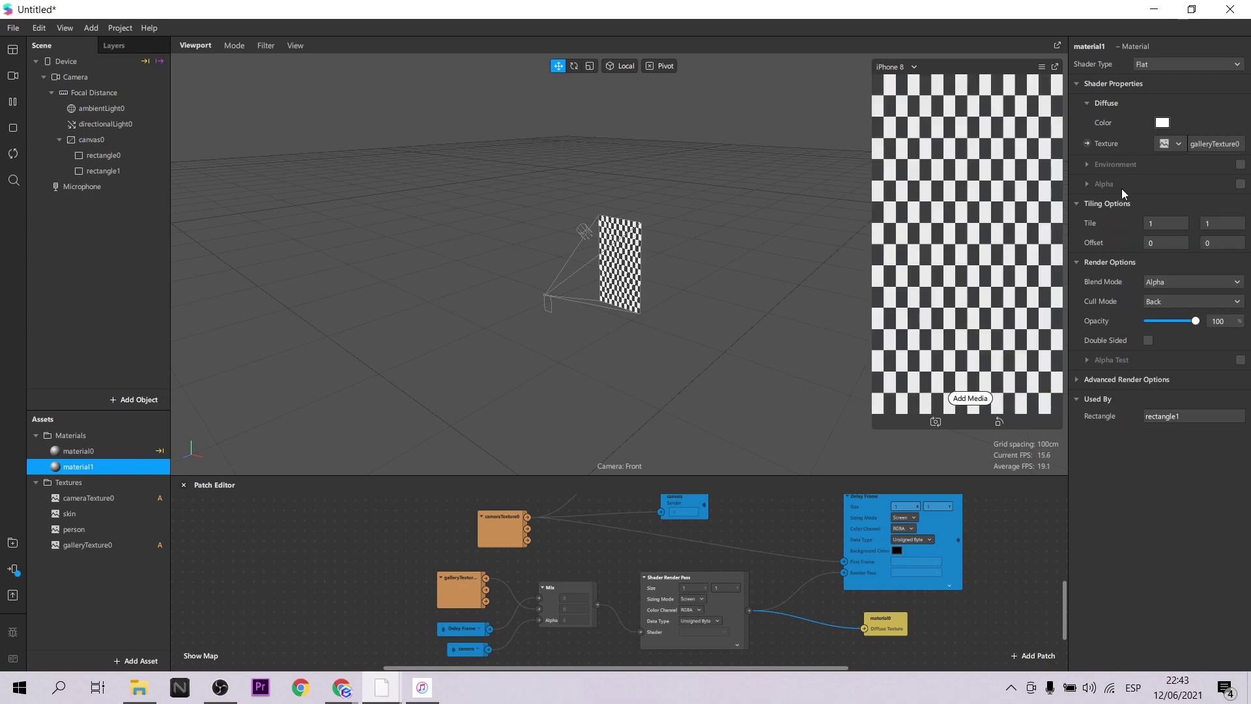
# - Enable Alpha on material1 with the person texture and invert it
pyautogui.click(1088, 184)
pyautogui.click(1241, 184)
pyautogui.click(1177, 226)
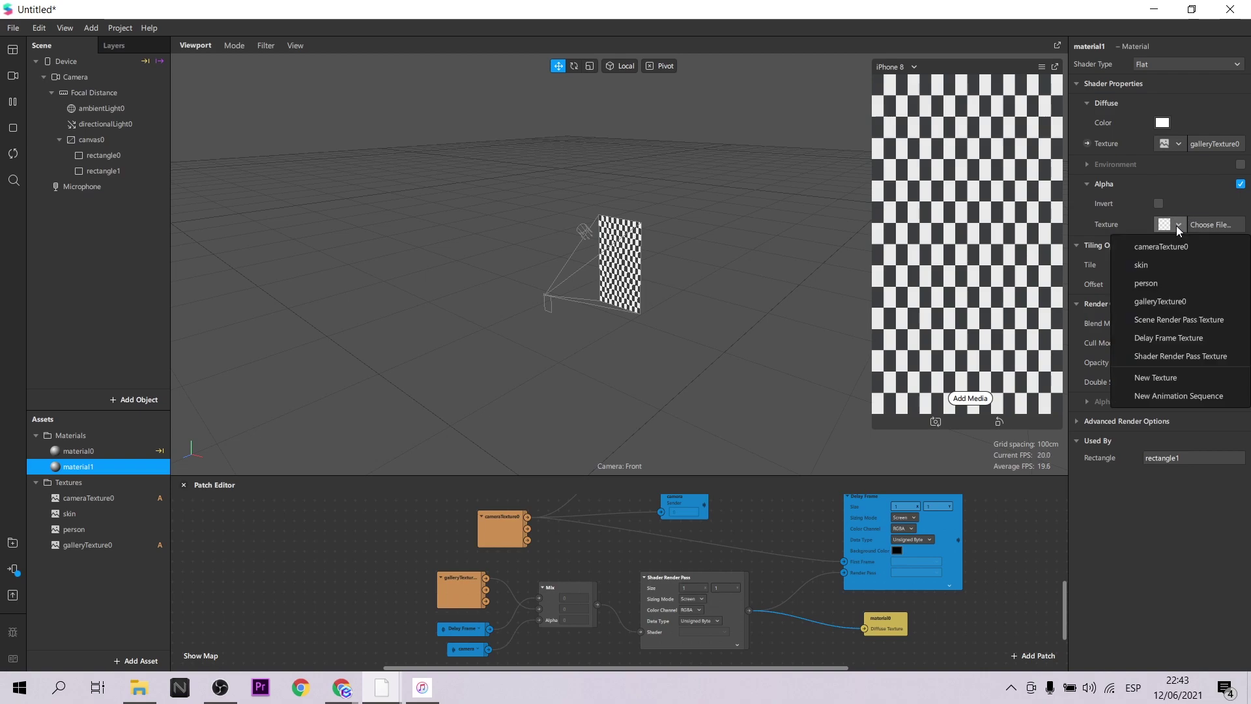
pyautogui.click(1160, 287)
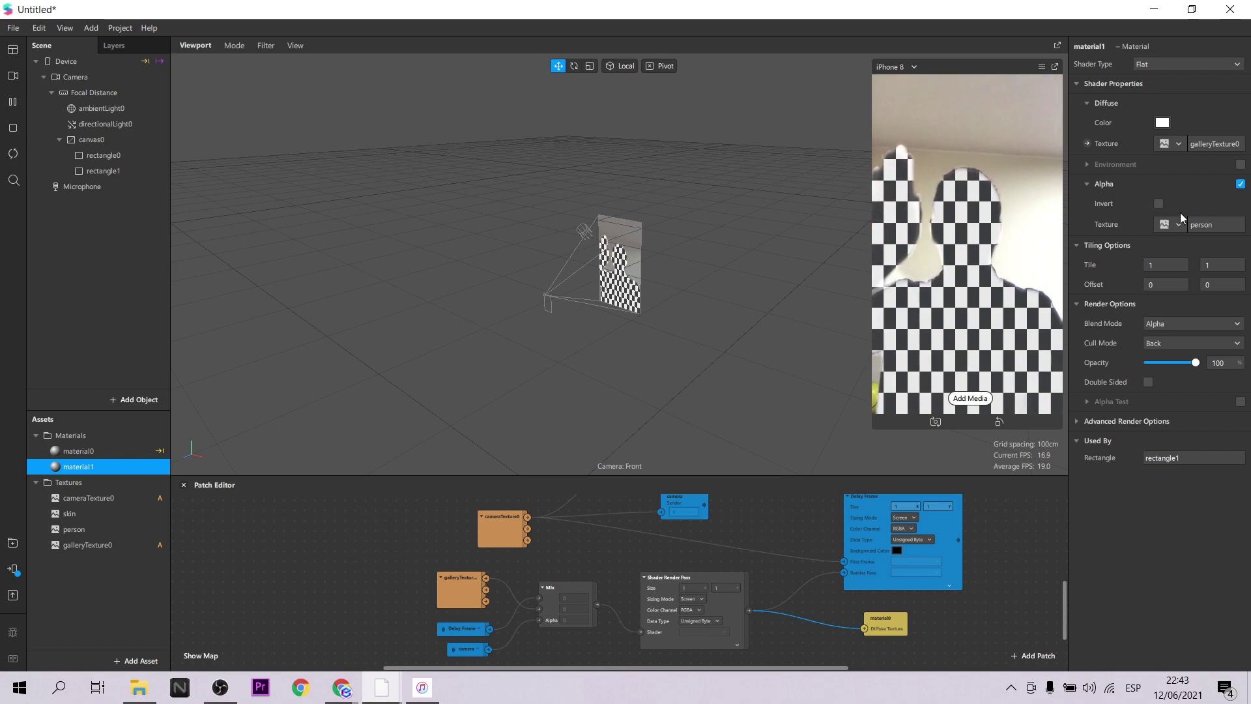
pyautogui.click(1160, 203)
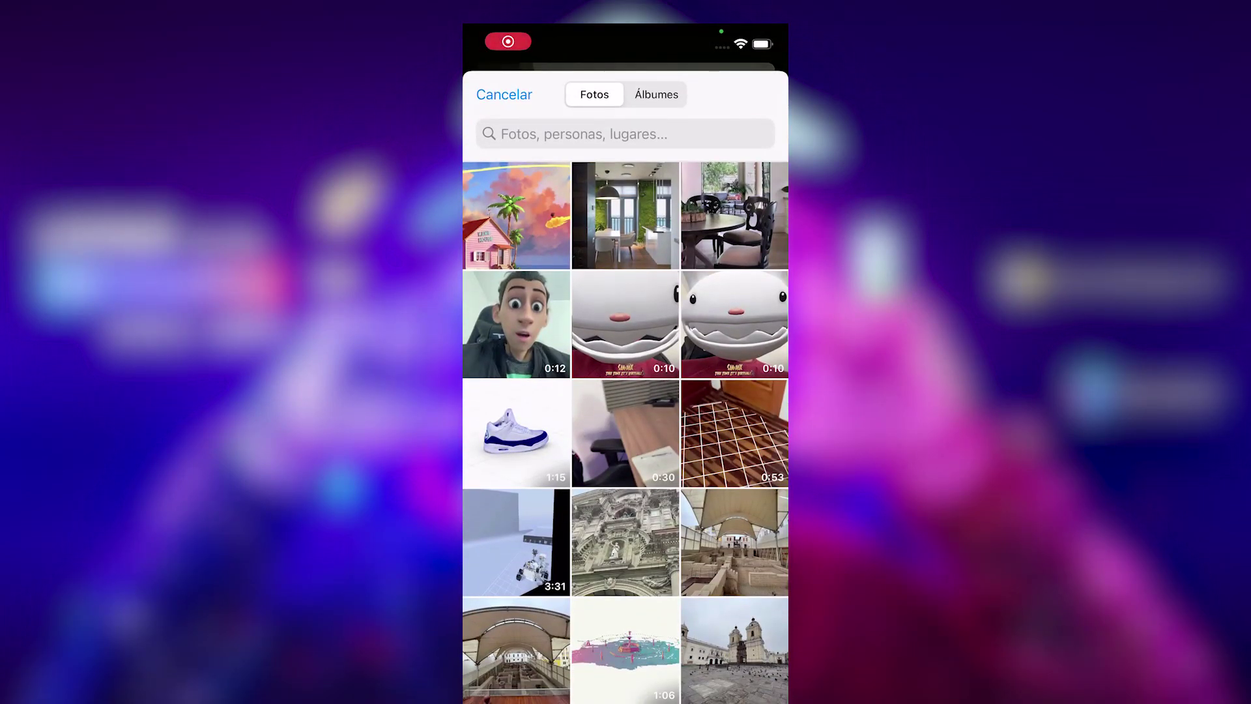
# - Switch to the filter preview on the phone and test the effect with the pink house and palm tree image as gallery media
pyautogui.click(516, 215)
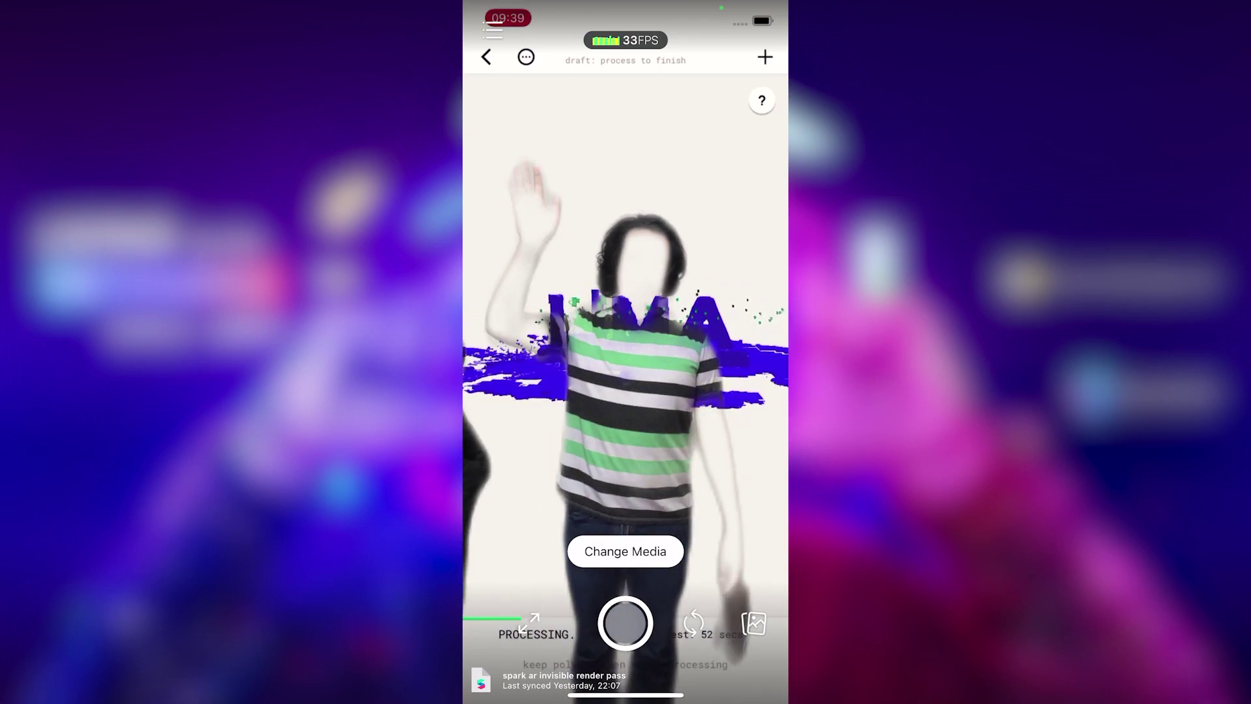
pyautogui.moveTo(763, 10); pyautogui.dragTo(763, 294)
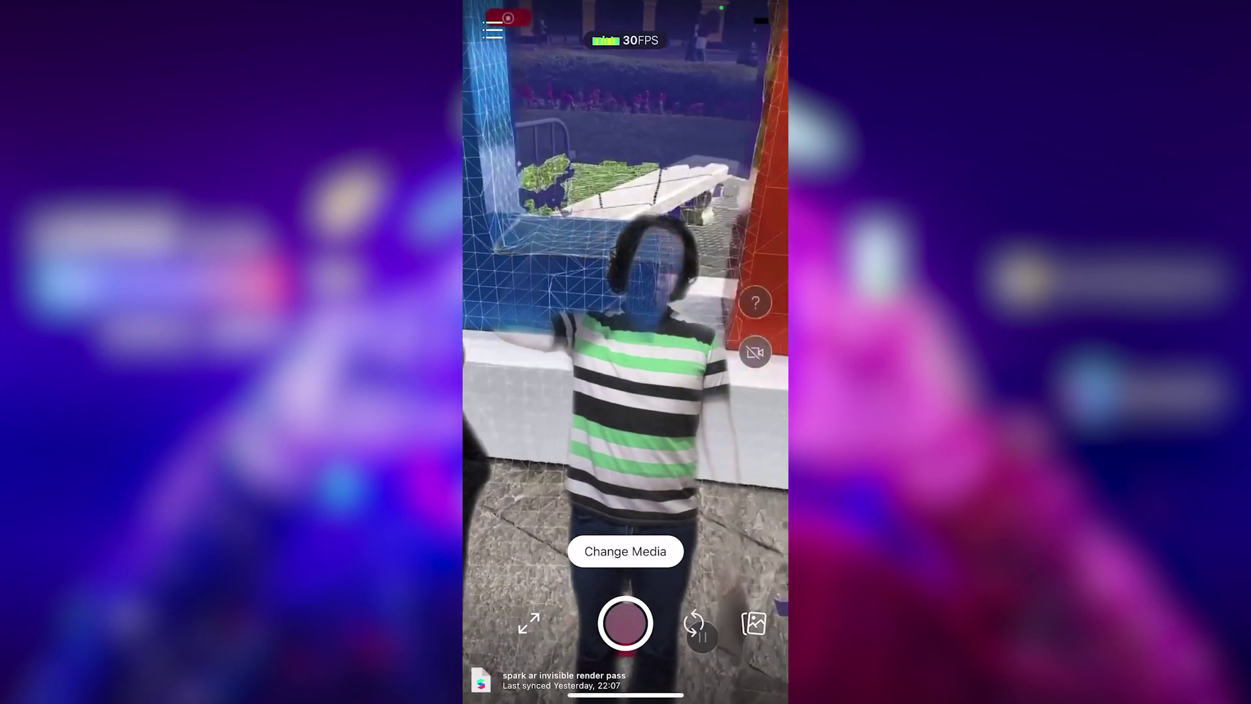